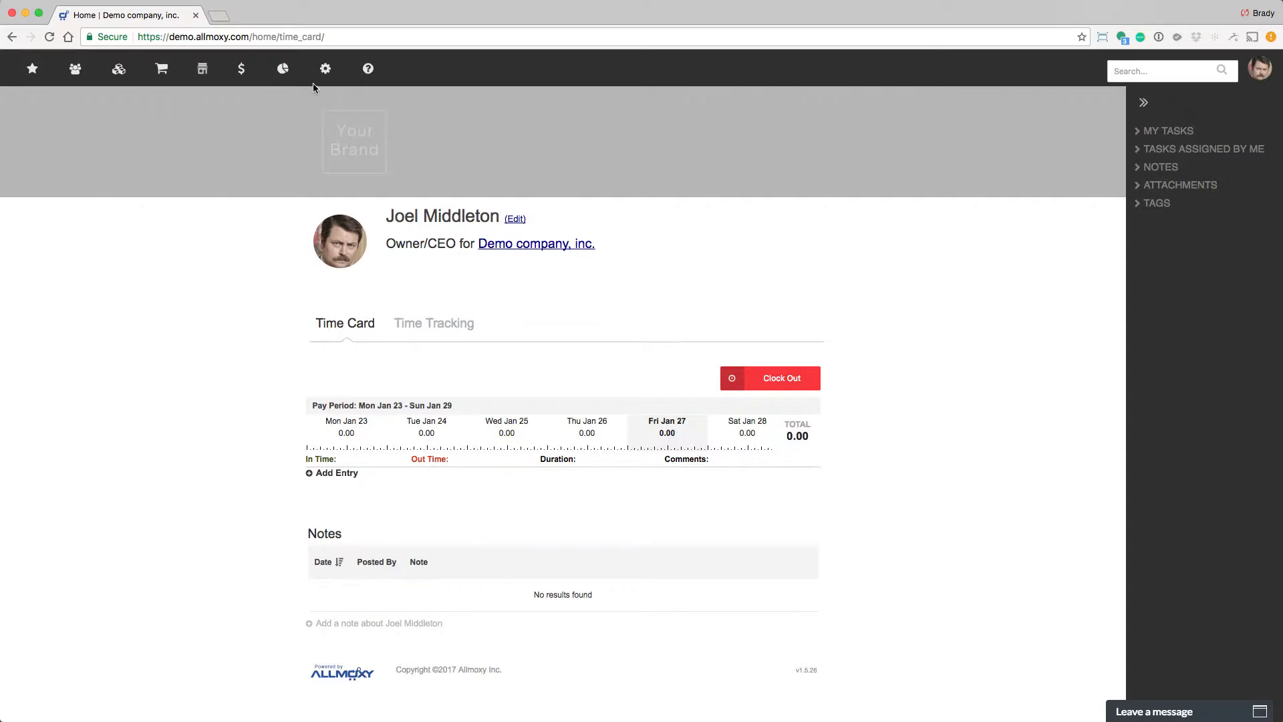
Open the trigger settings and start adding a new trigger.
mouse_move(328, 73)
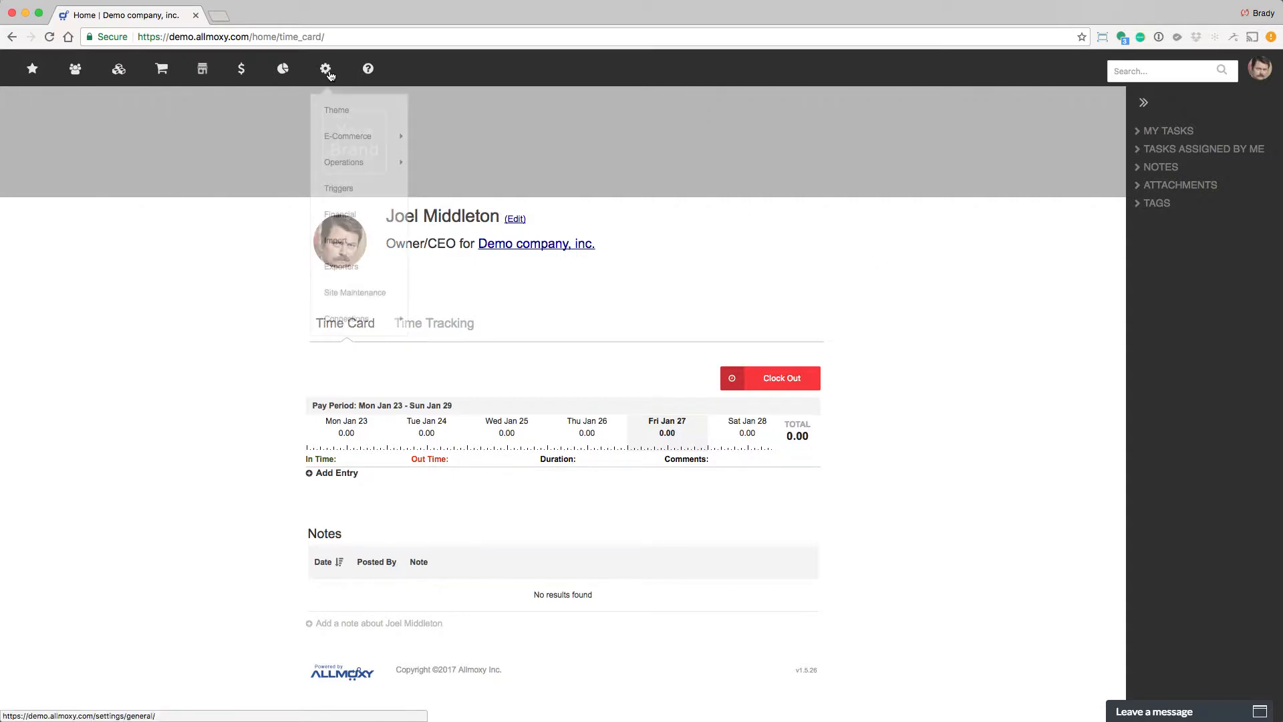
left_click(344, 188)
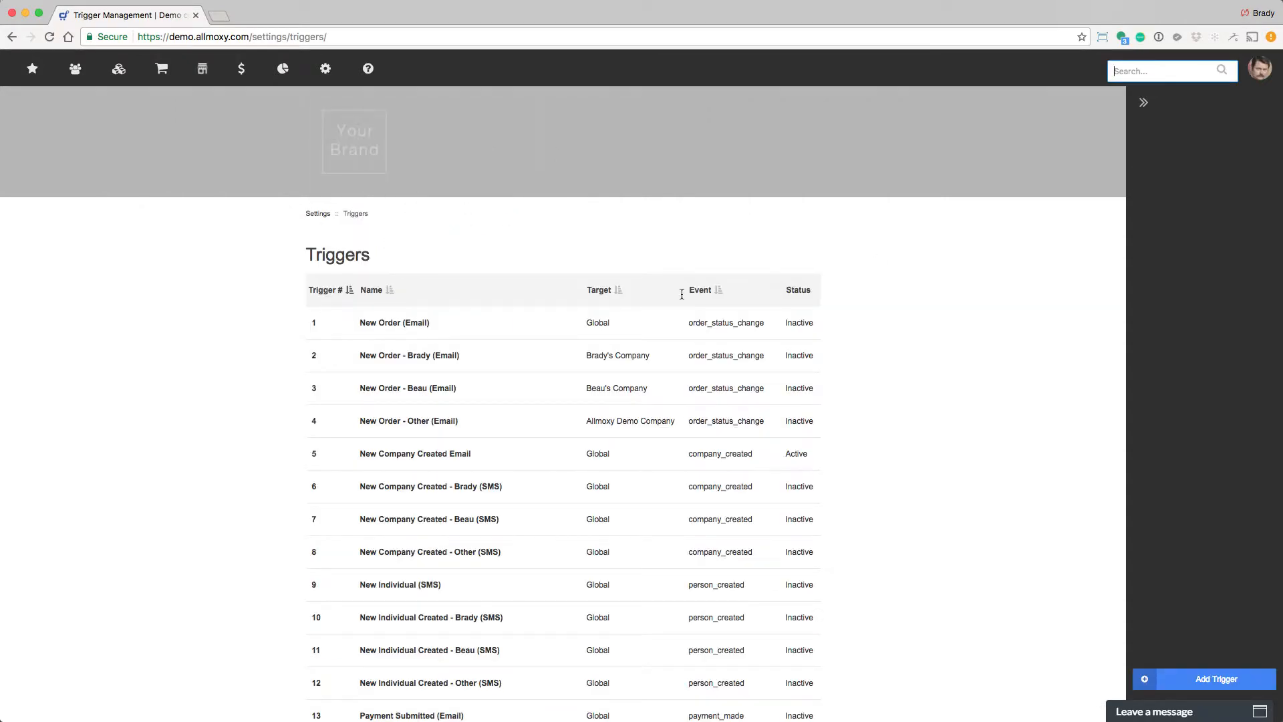
left_click(1216, 678)
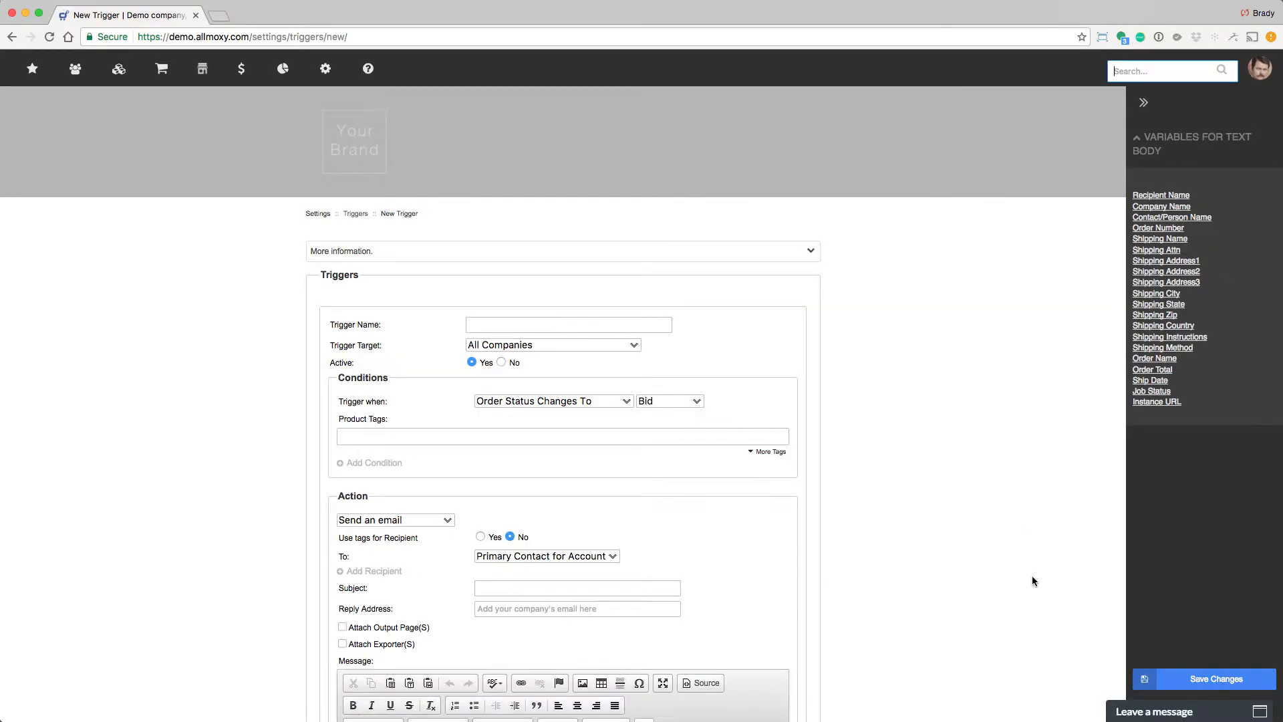
Name the new trigger Test.
scroll(1032, 581, "down", 3)
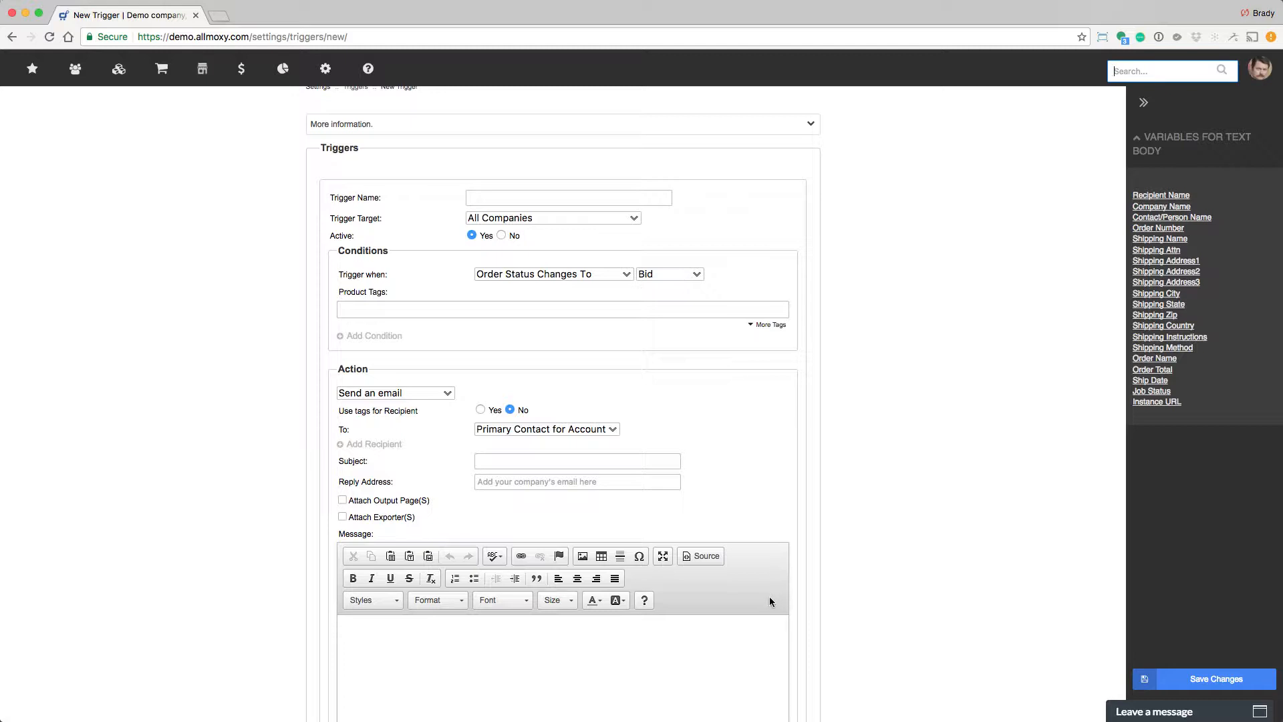
left_click(564, 198)
type("Teset")
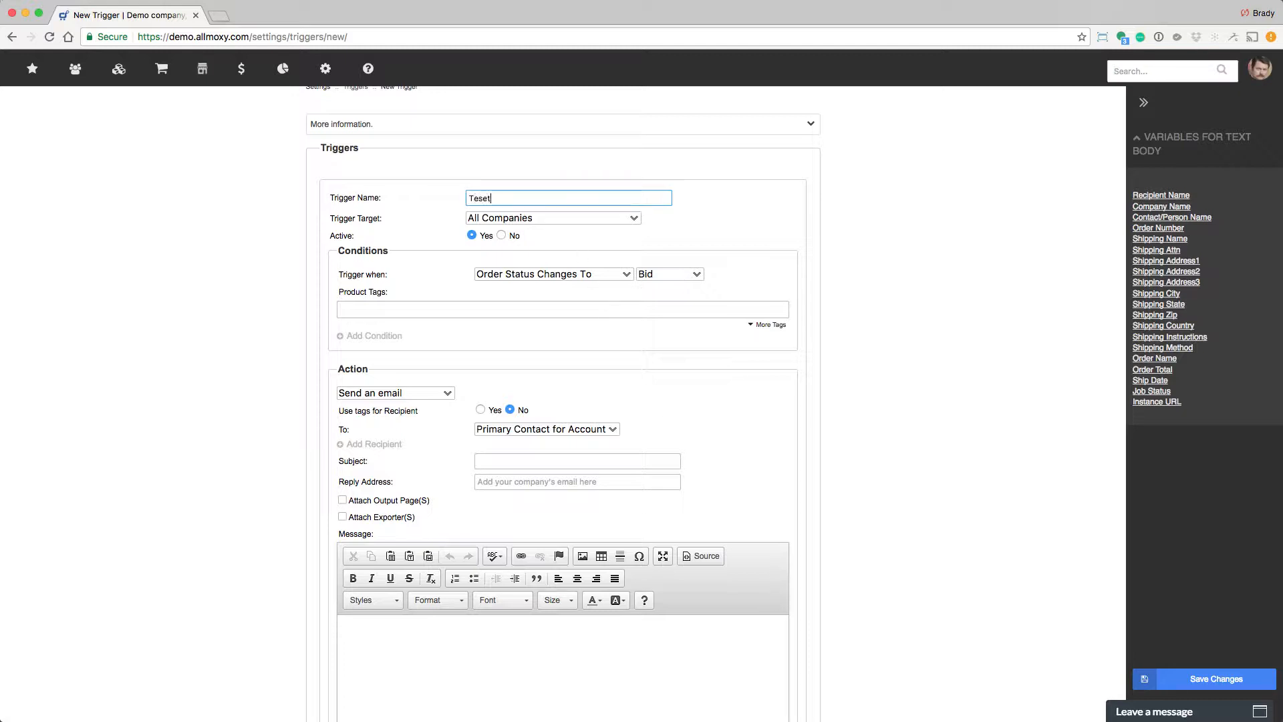
key("BackSpace")
key("BackSpace")
Try the Use Tags trigger target before restoring All Companies.
left_click(571, 221)
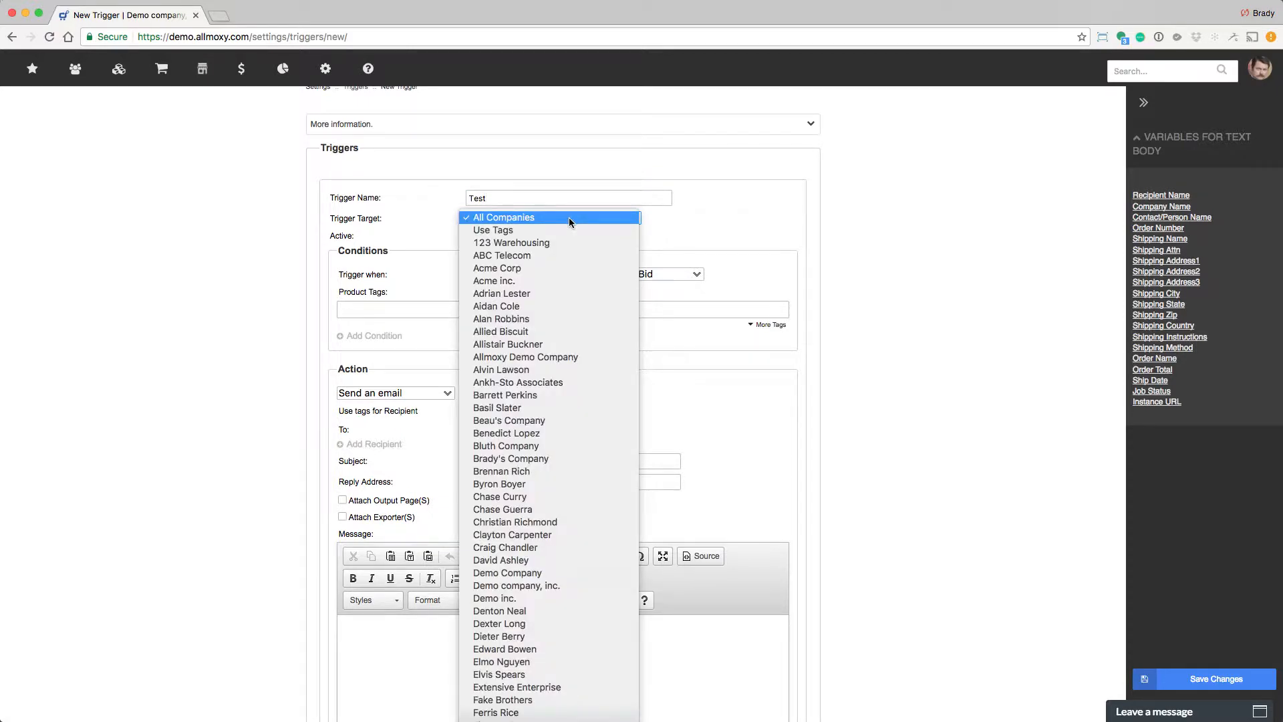
left_click(512, 231)
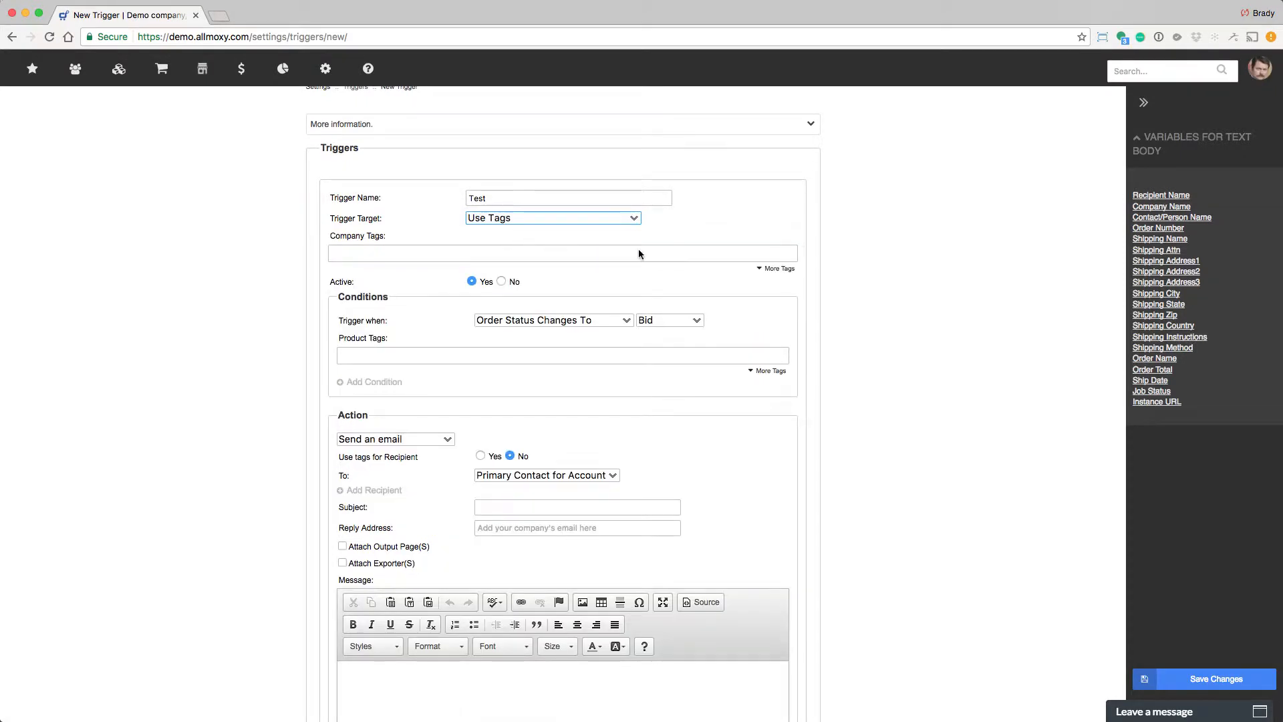
left_click(700, 257)
left_click(509, 219)
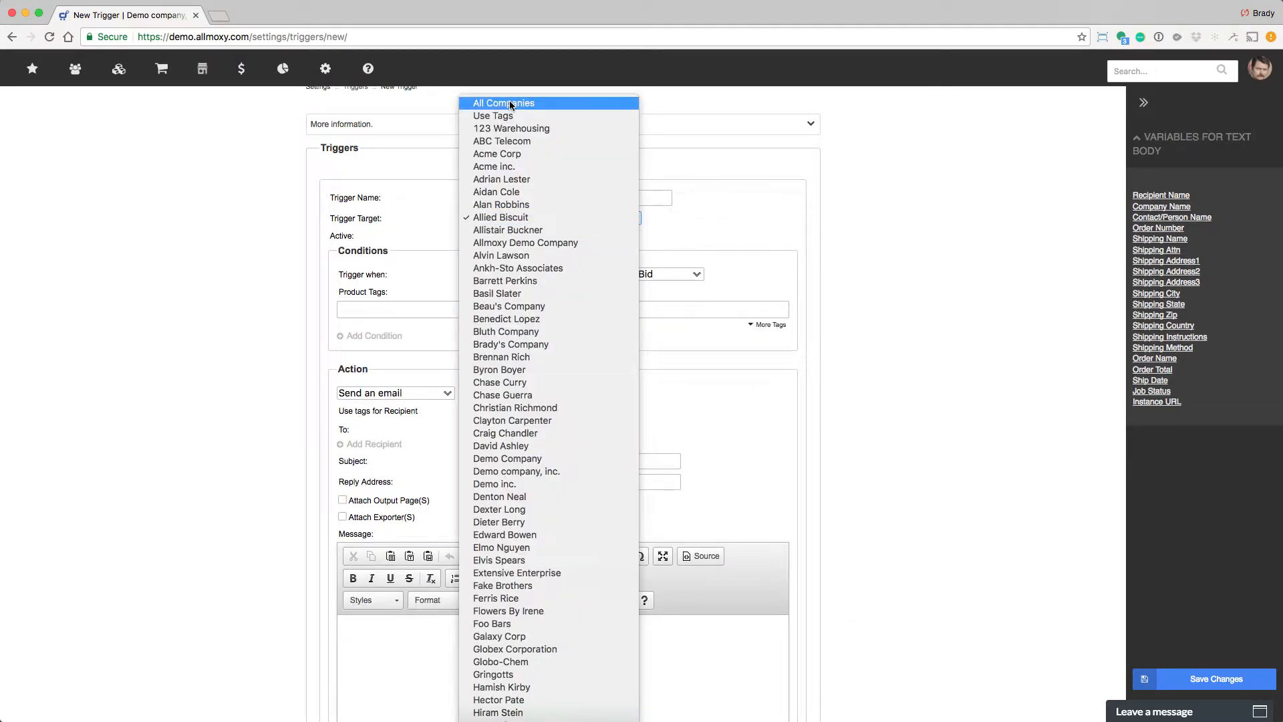
left_click(510, 105)
Set the trigger to inactive.
left_click(502, 235)
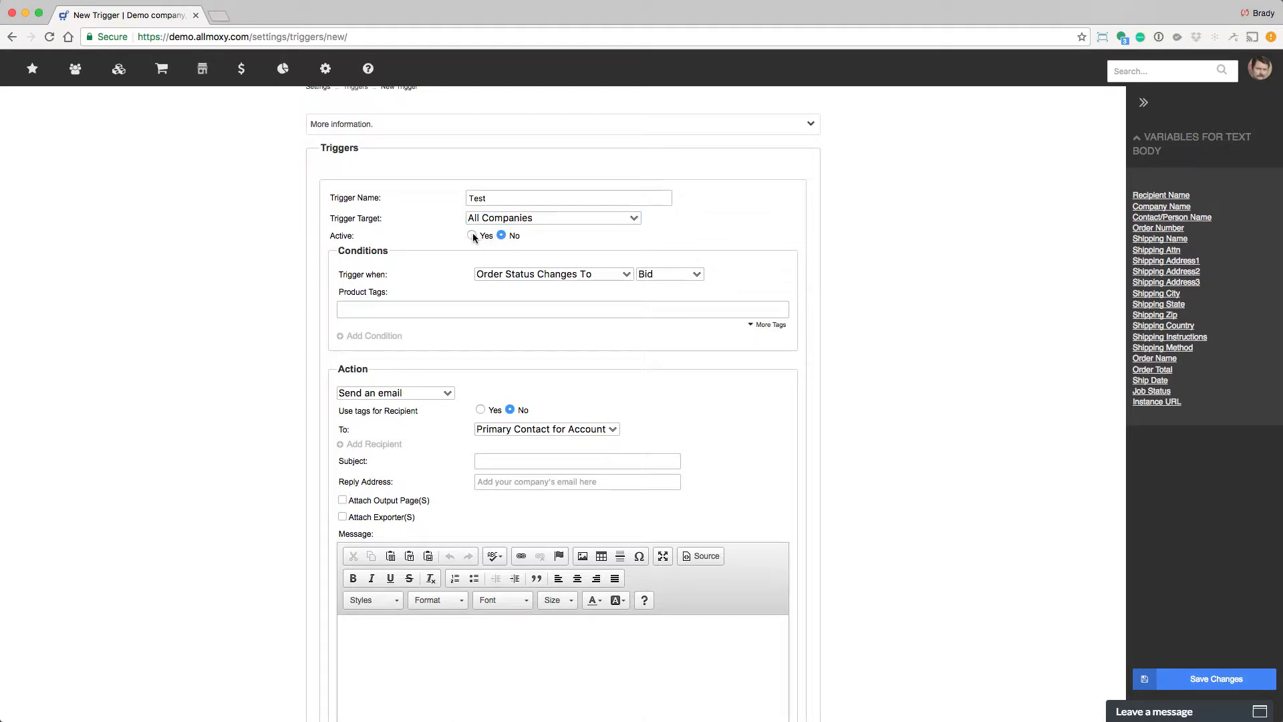
left_click(473, 235)
left_click(502, 236)
Set the condition to trigger when the order status changes to Shipped.
left_click(508, 274)
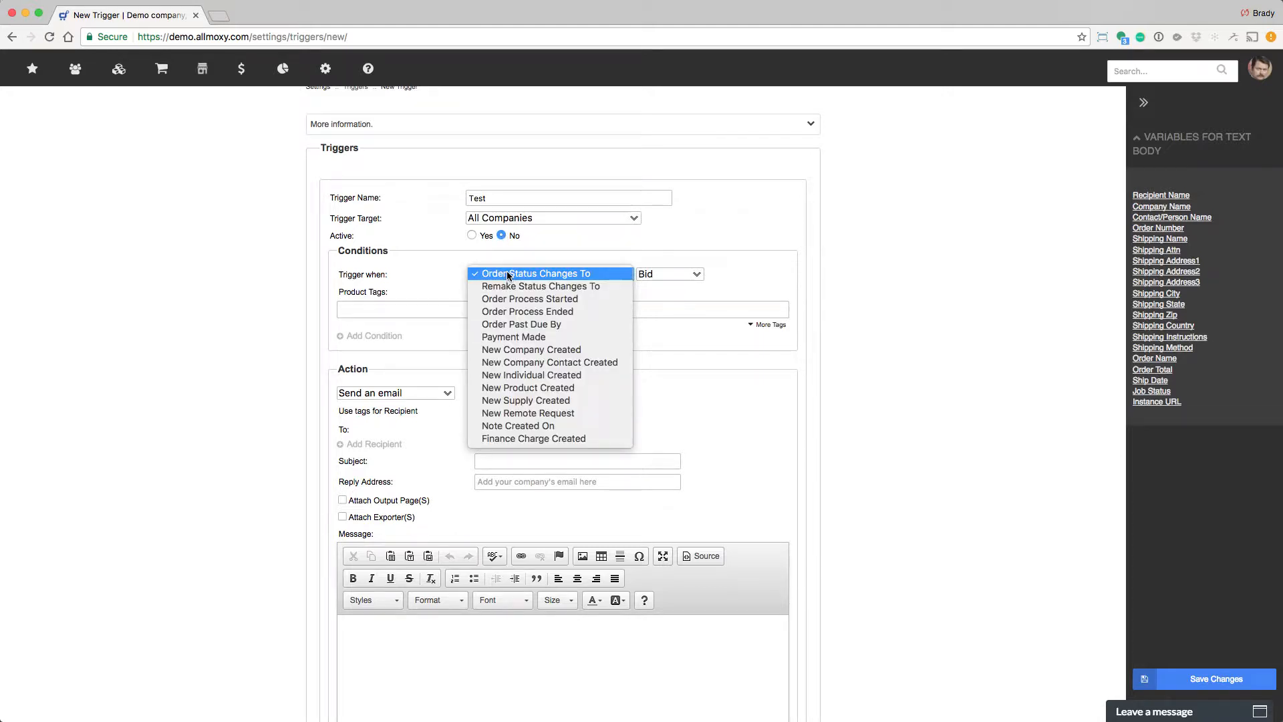
left_click(594, 280)
left_click(677, 275)
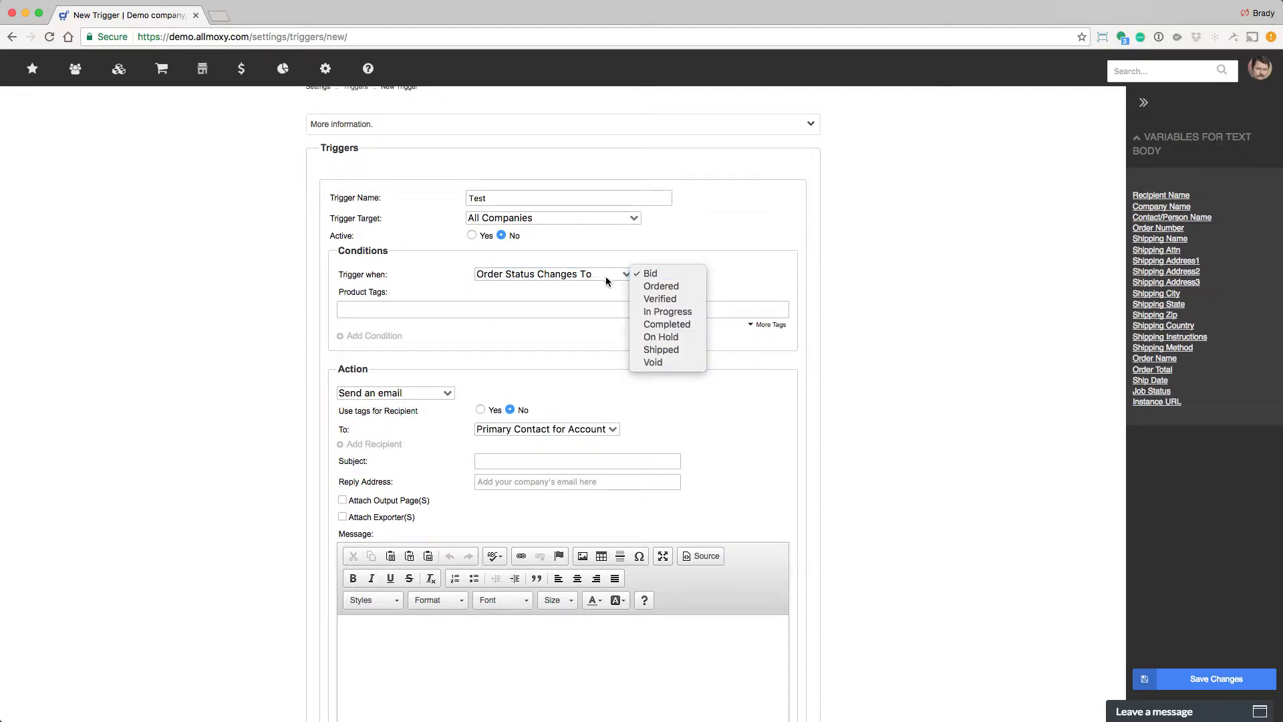
left_click(653, 287)
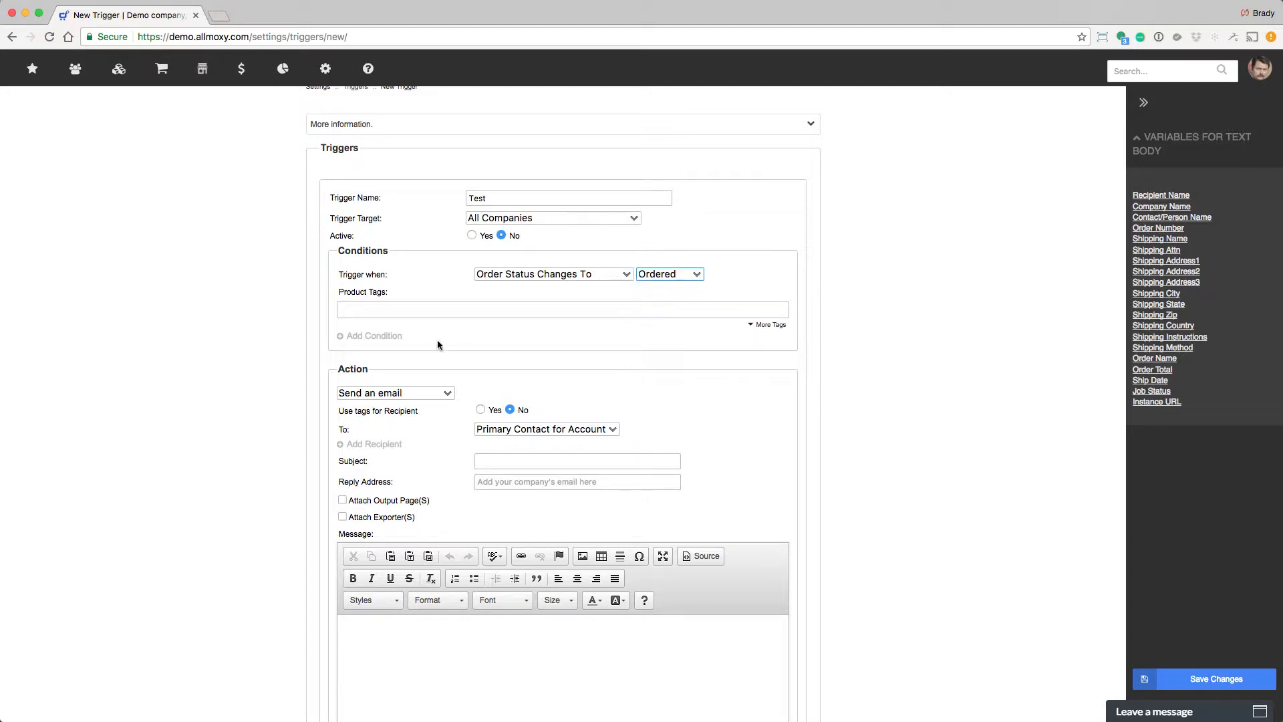
left_click(692, 274)
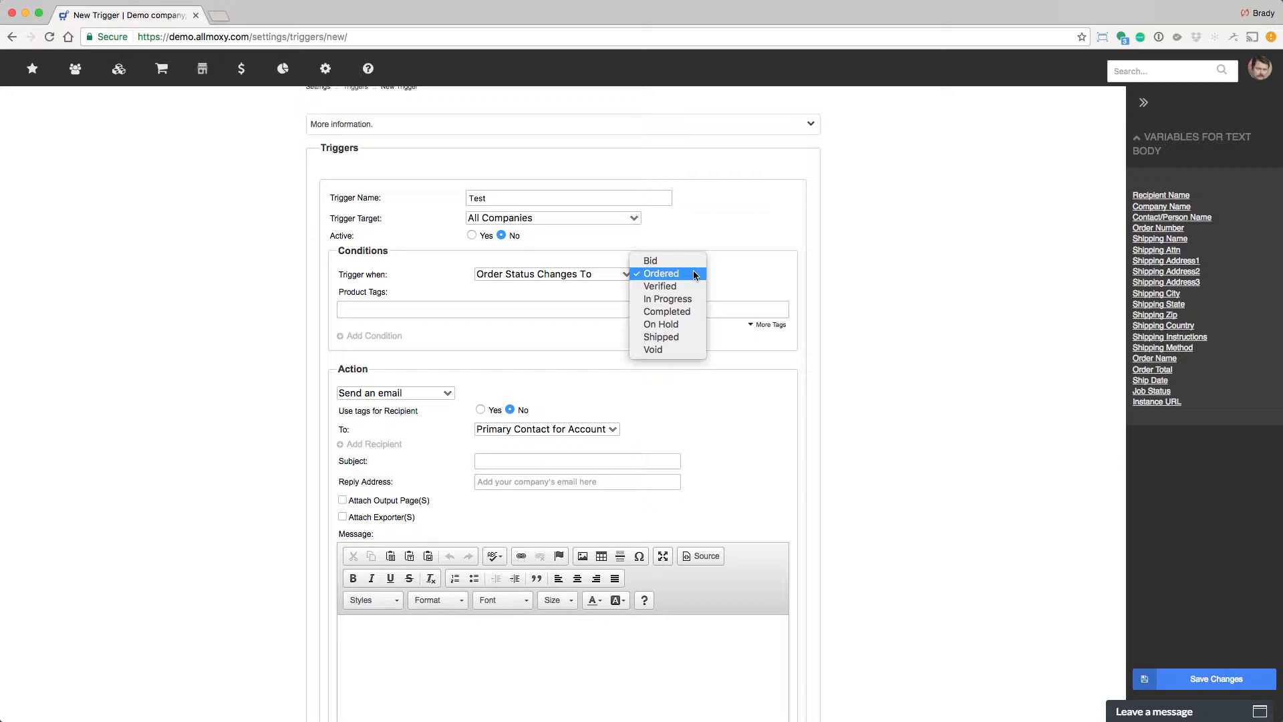
left_click(674, 339)
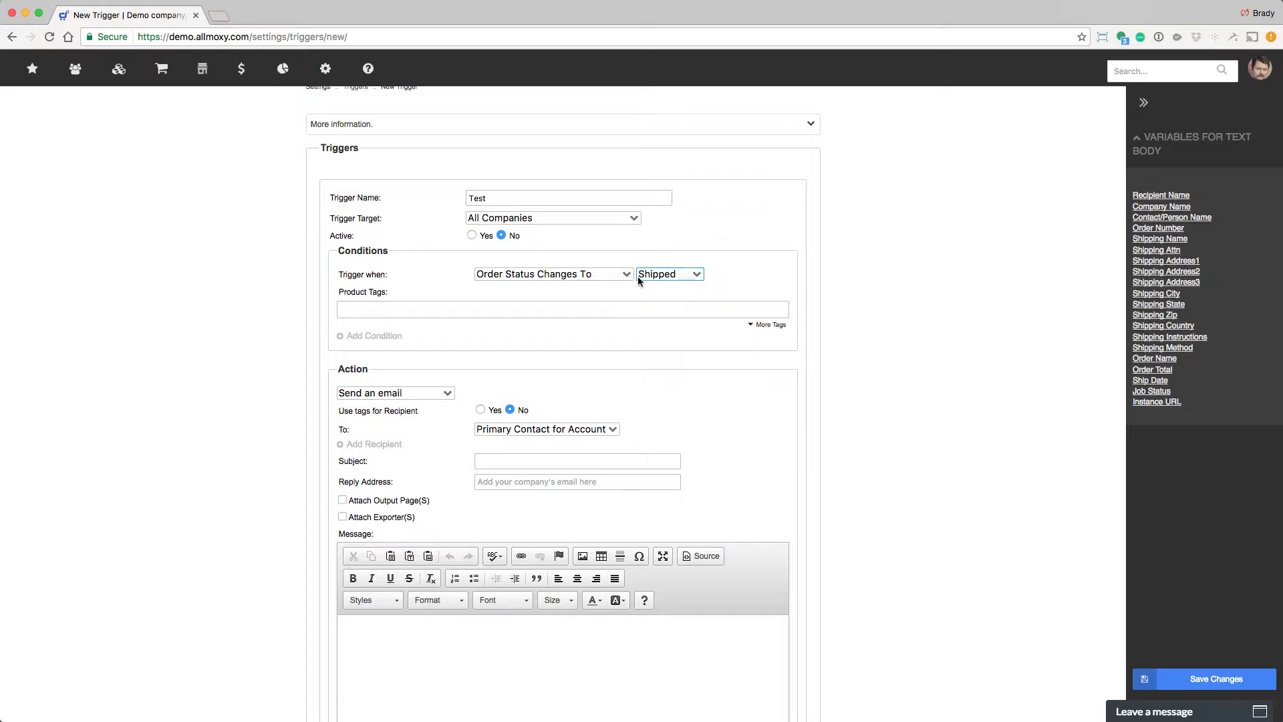
Add Custom wrap as a product tag for the condition.
left_click(765, 324)
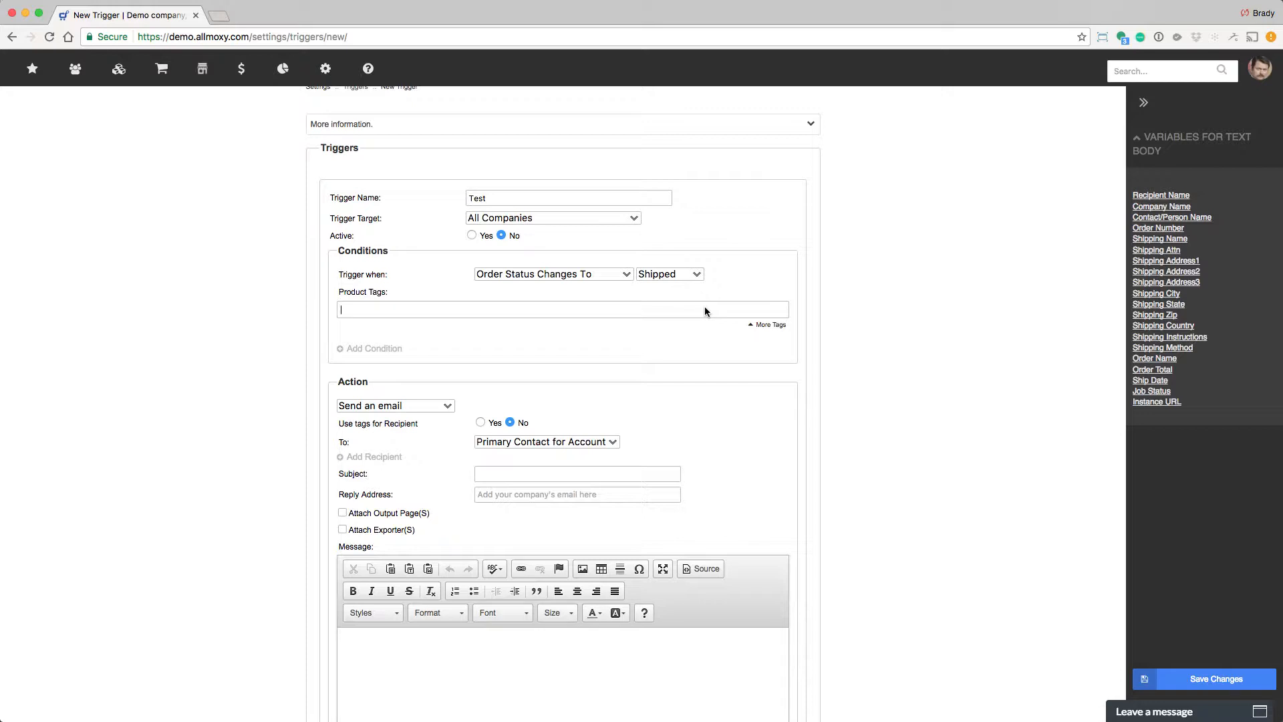
type("Custom")
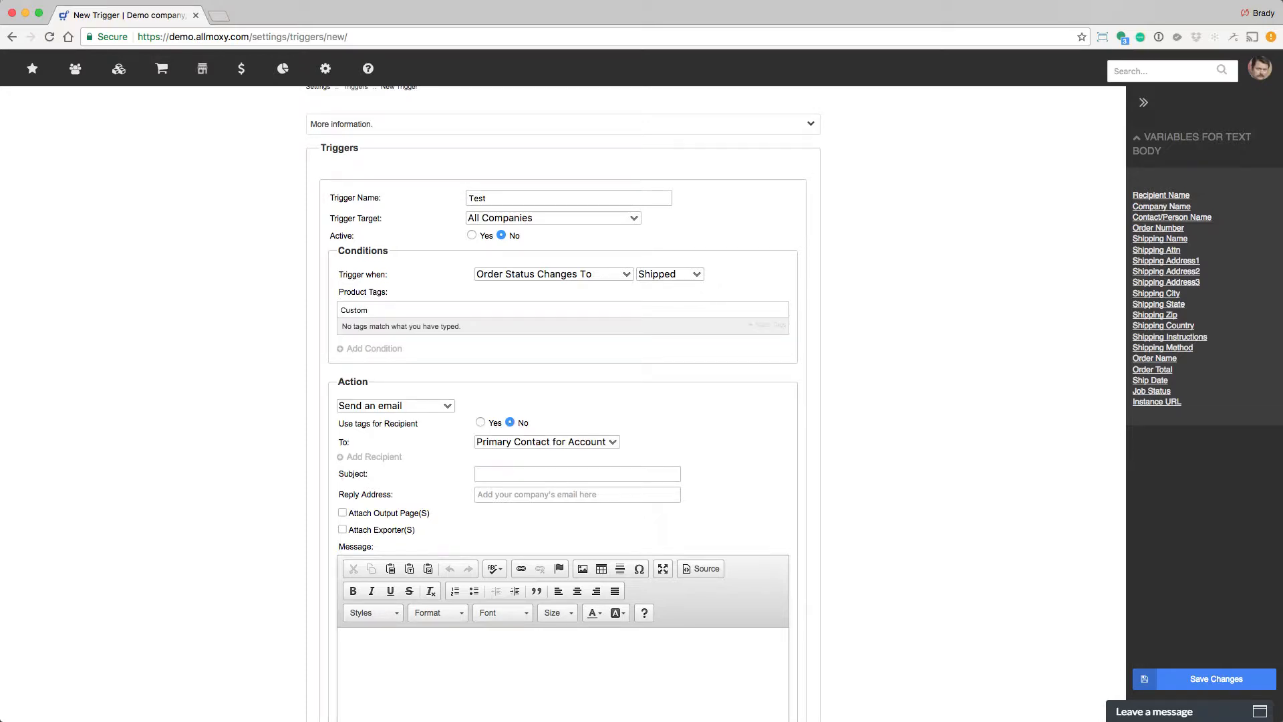
type(" wrap")
left_click_drag(402, 312, 342, 313)
Change the order status condition to Completed.
left_click(697, 275)
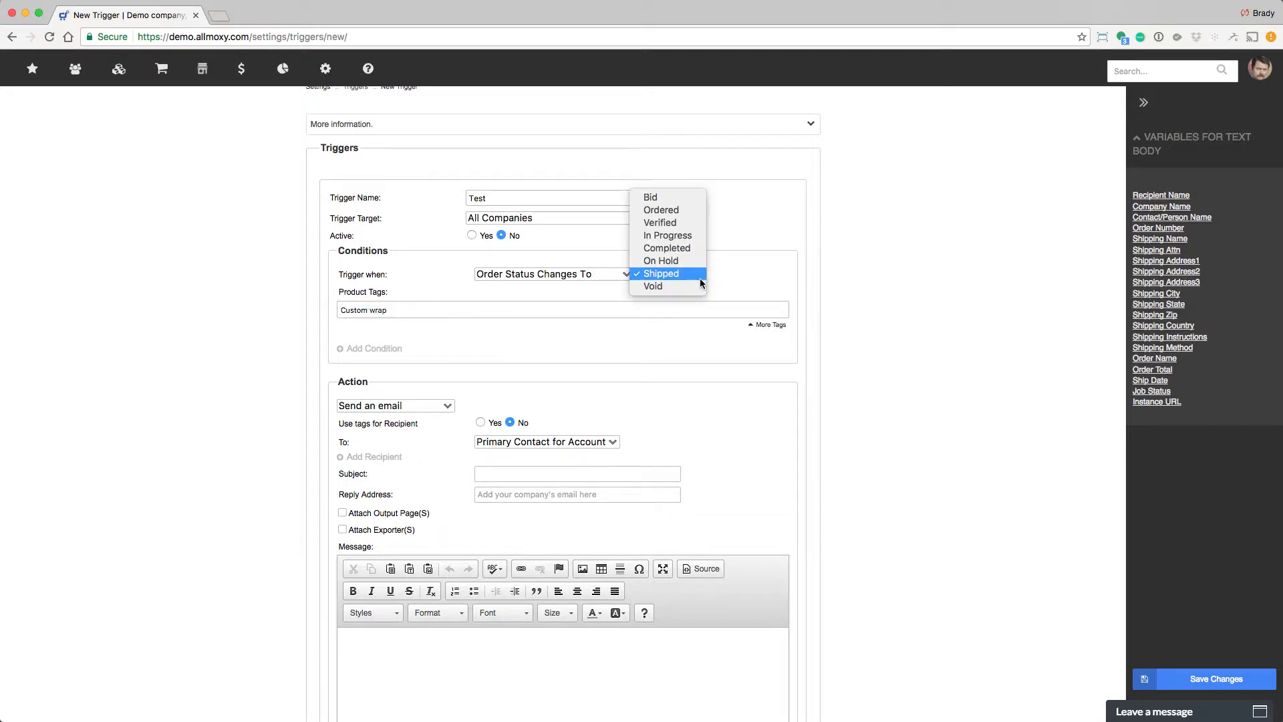
left_click(688, 251)
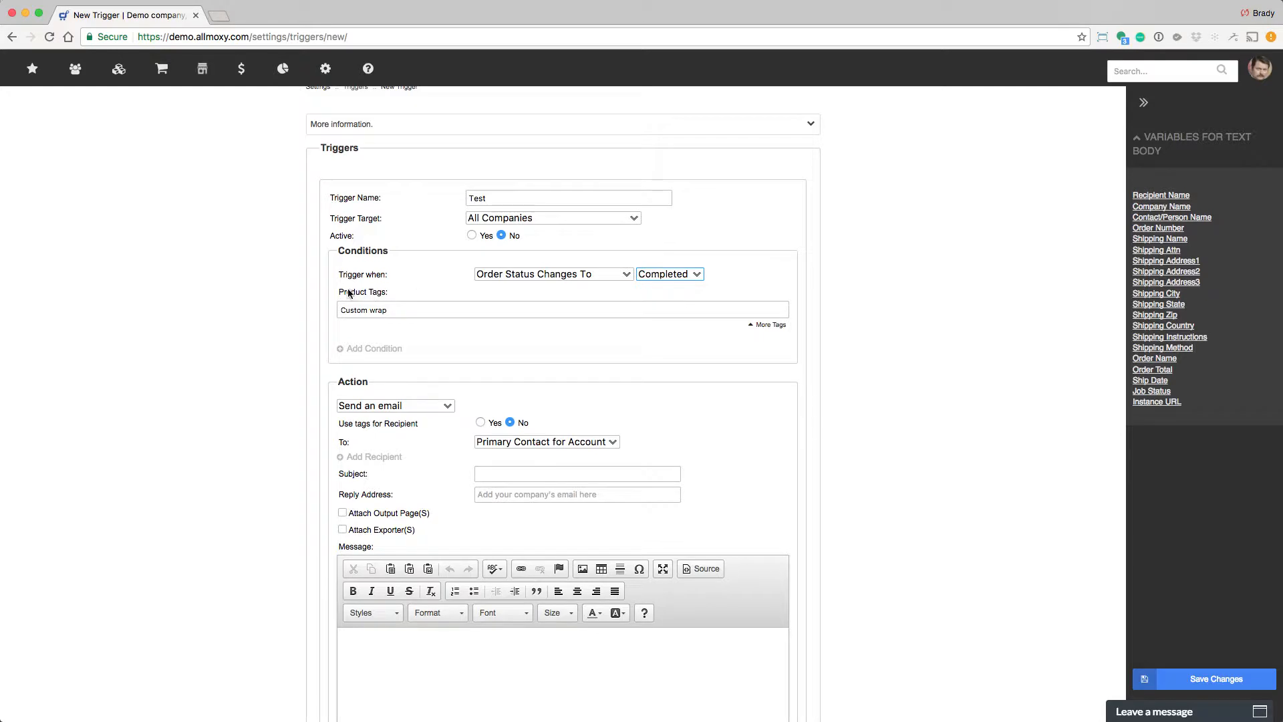
left_click_drag(342, 312, 404, 311)
scroll(428, 444, "down", 3)
scroll(428, 442, "down", 2)
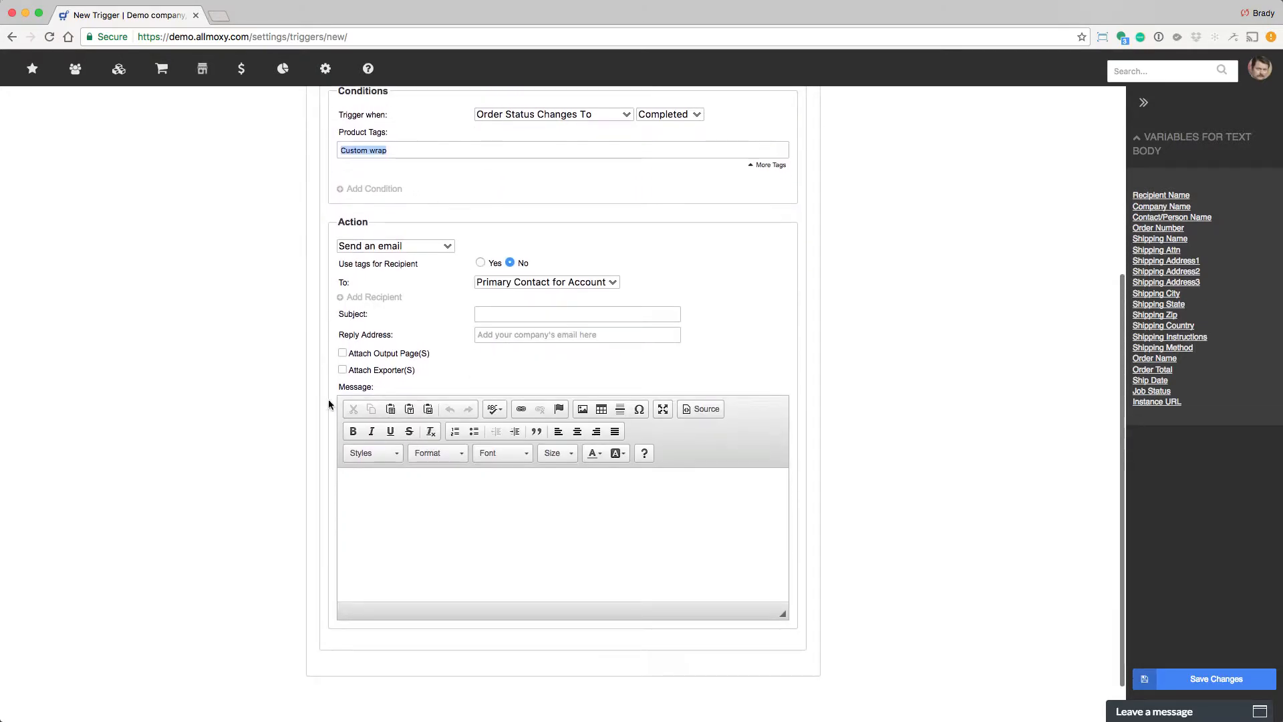
Review the available action types for the trigger.
left_click(428, 245)
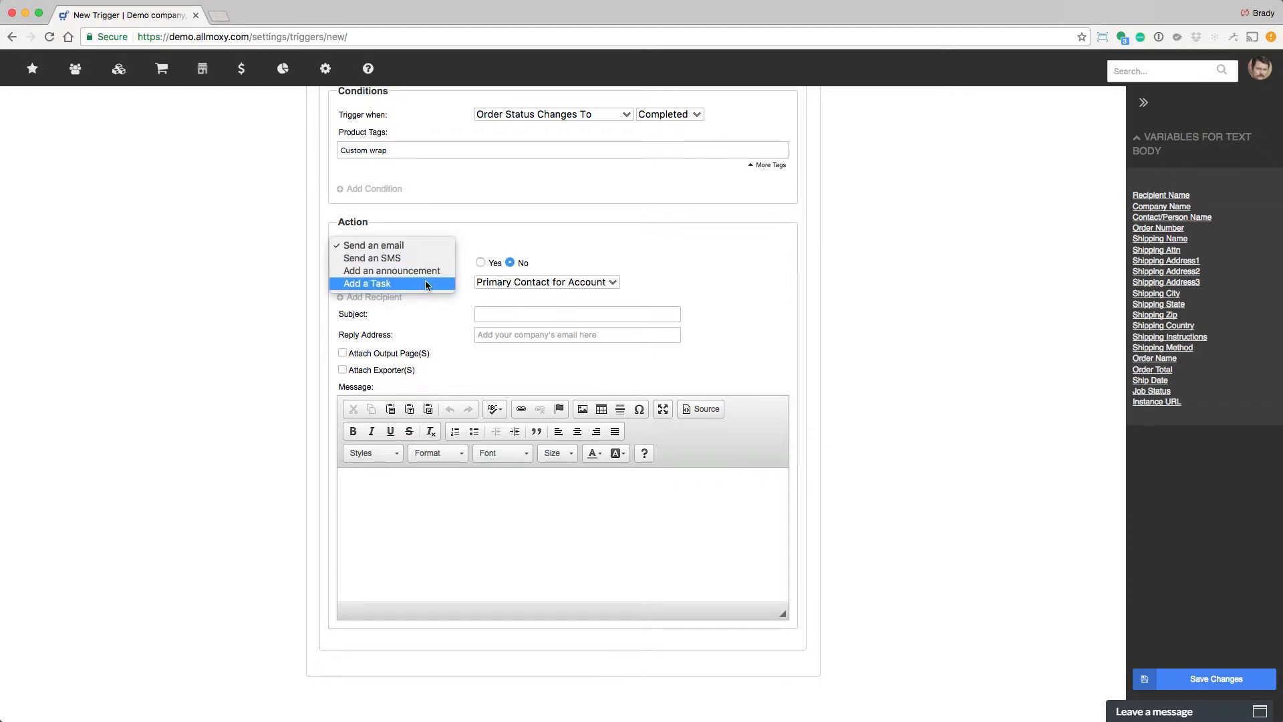
left_click(431, 306)
scroll(441, 369, "up", 5)
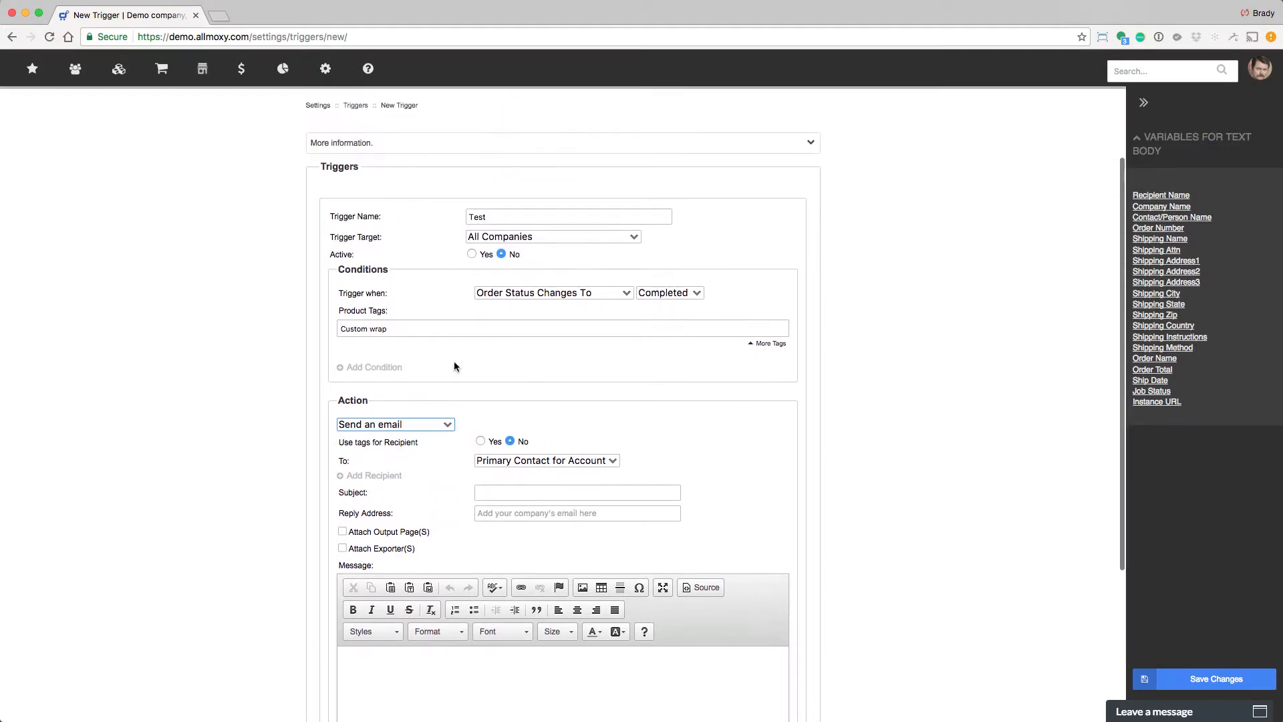
Change the trigger condition to Order Past Due By 30 days.
left_click(591, 294)
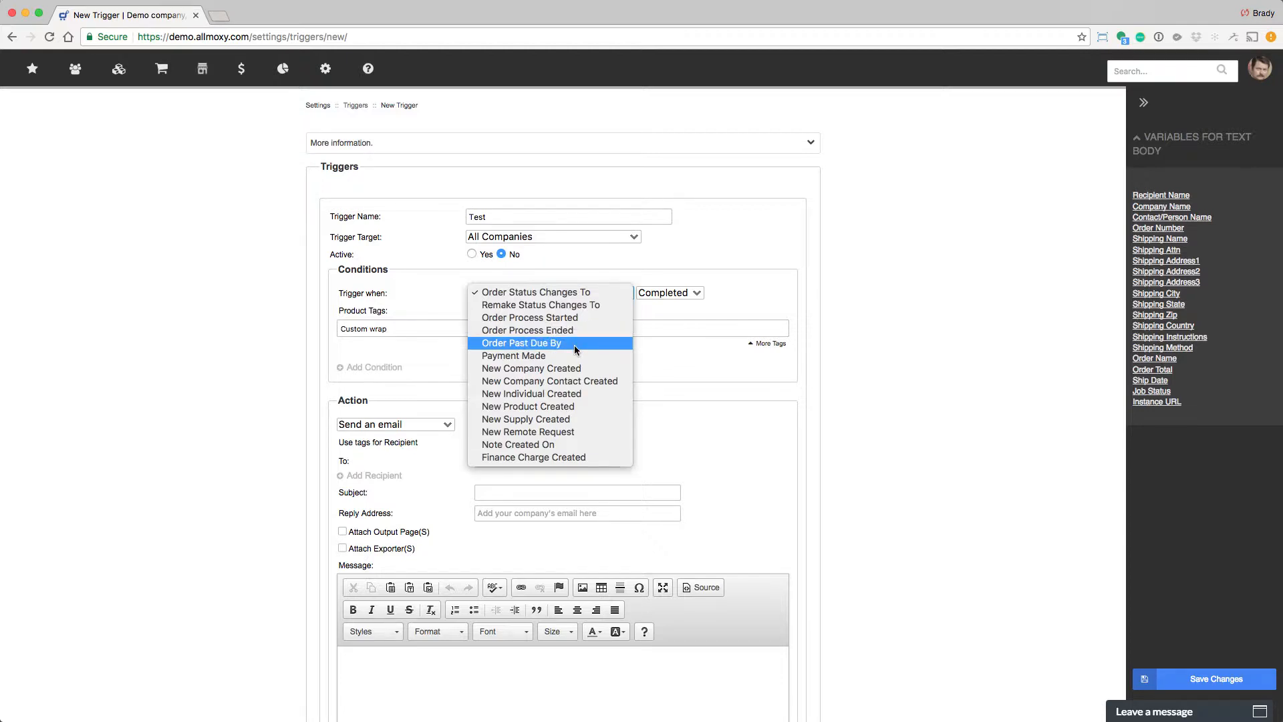
left_click(574, 343)
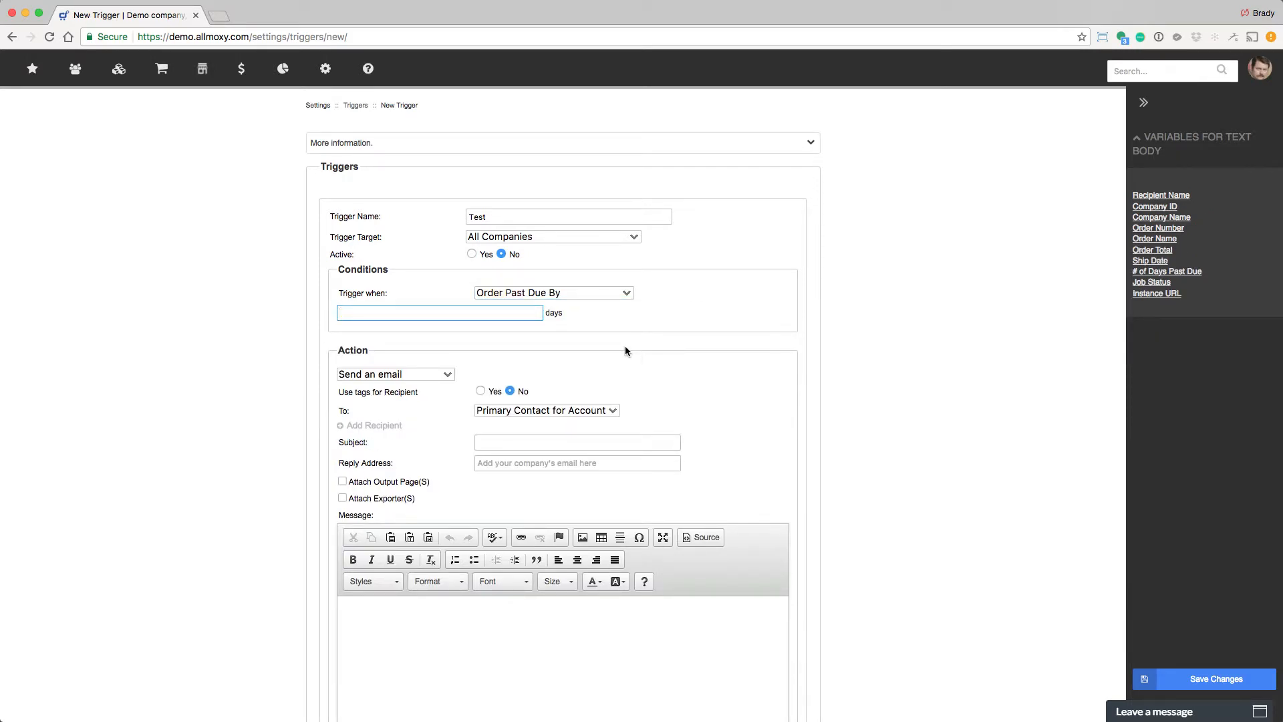
type("30")
Switch the trigger condition through Payment Made to New Company Created.
left_click(533, 296)
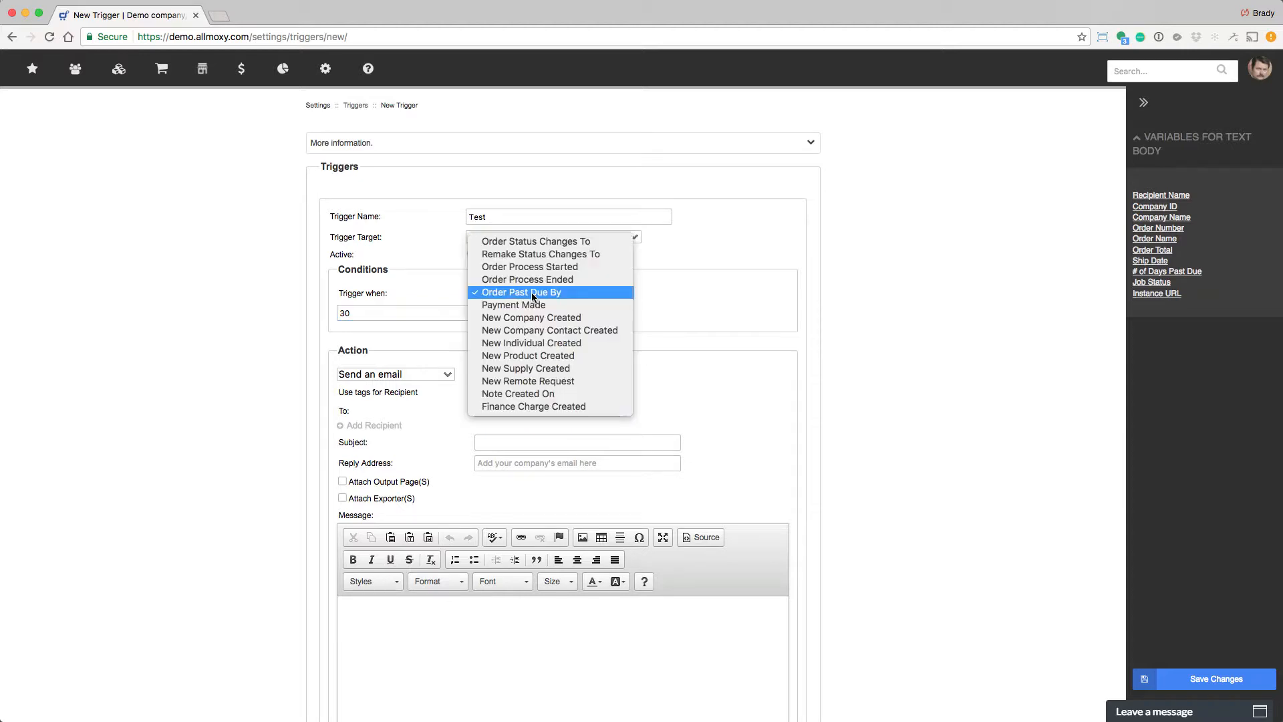
left_click(532, 304)
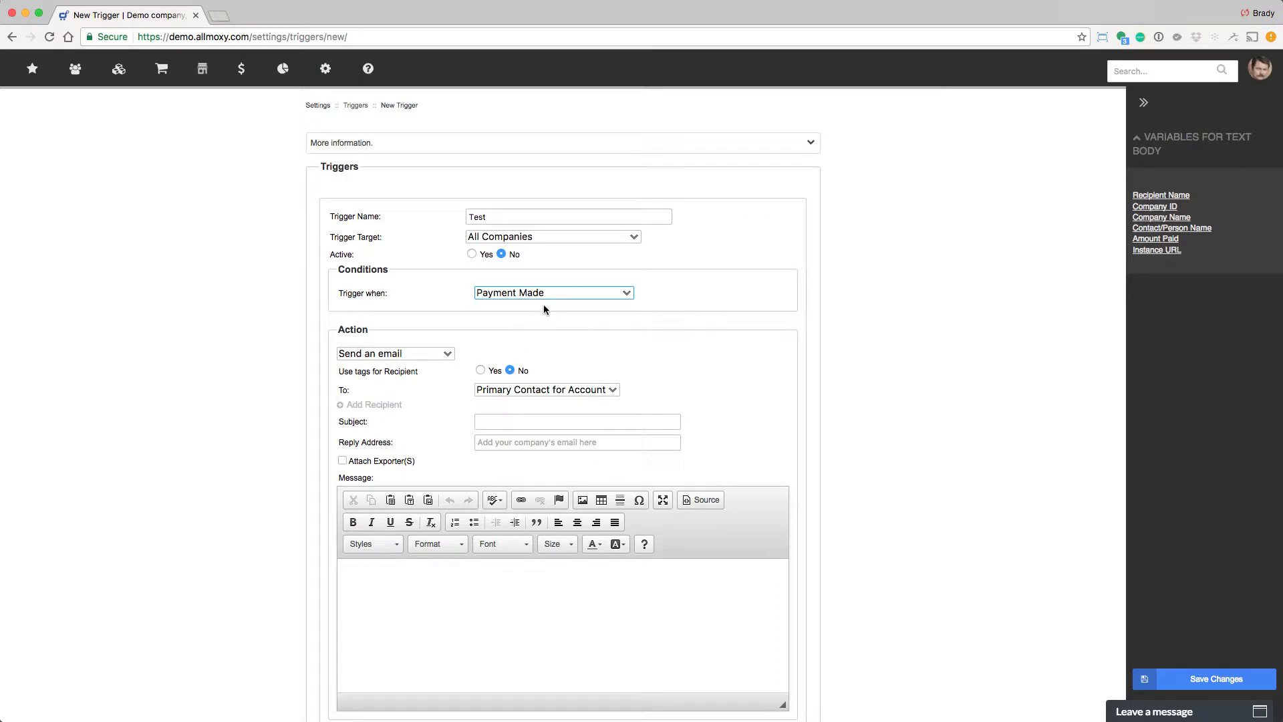
left_click(528, 299)
left_click(547, 307)
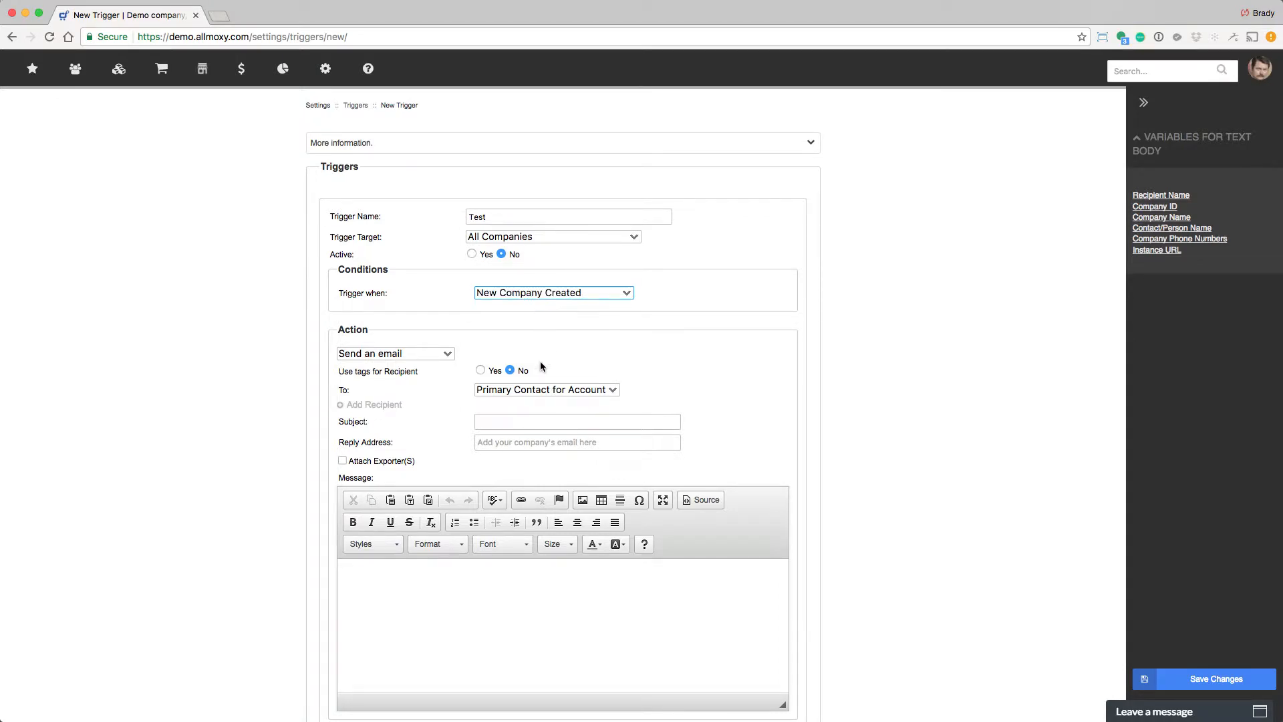
Set the trigger condition to Note Created On for any item type.
left_click(574, 294)
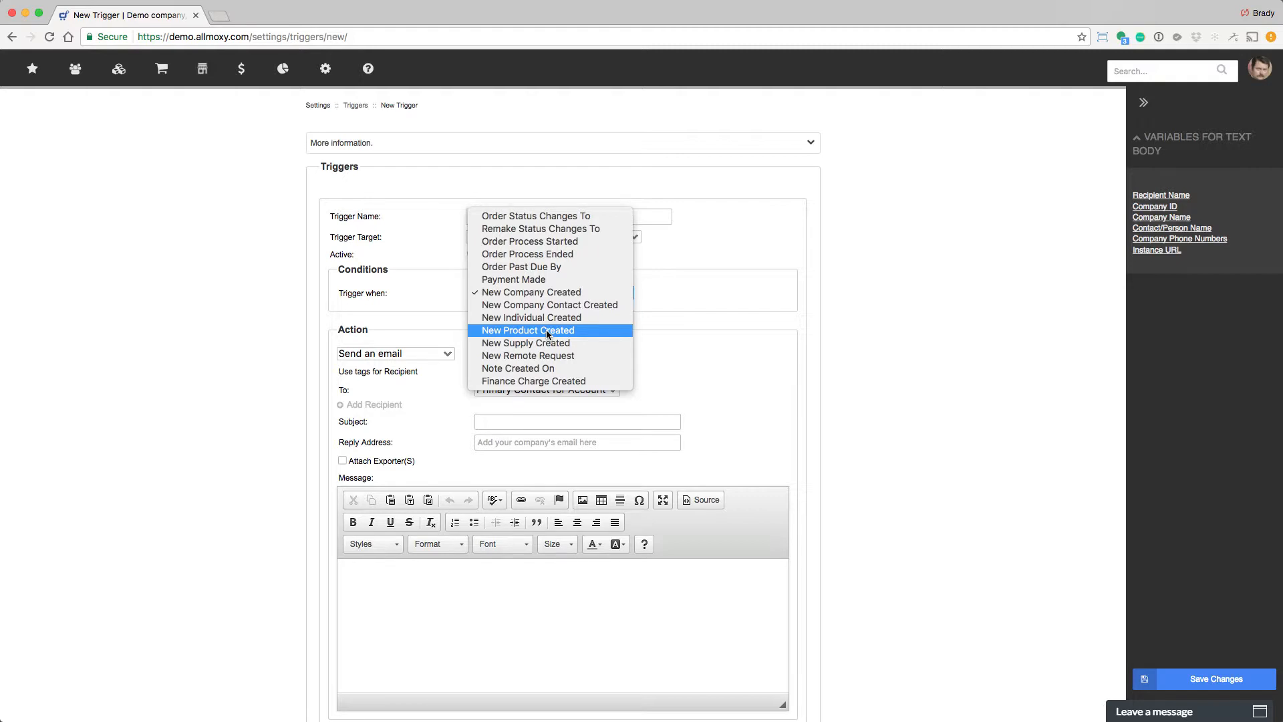
left_click(604, 368)
left_click(664, 289)
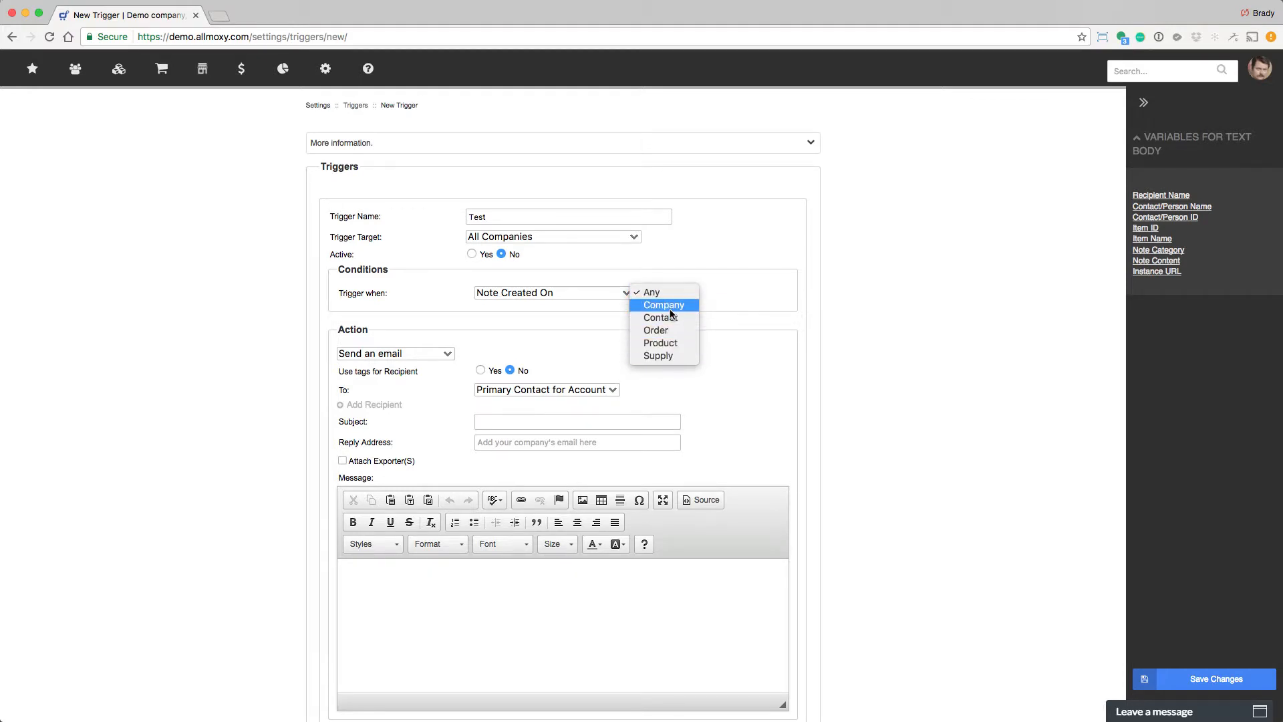
left_click(611, 294)
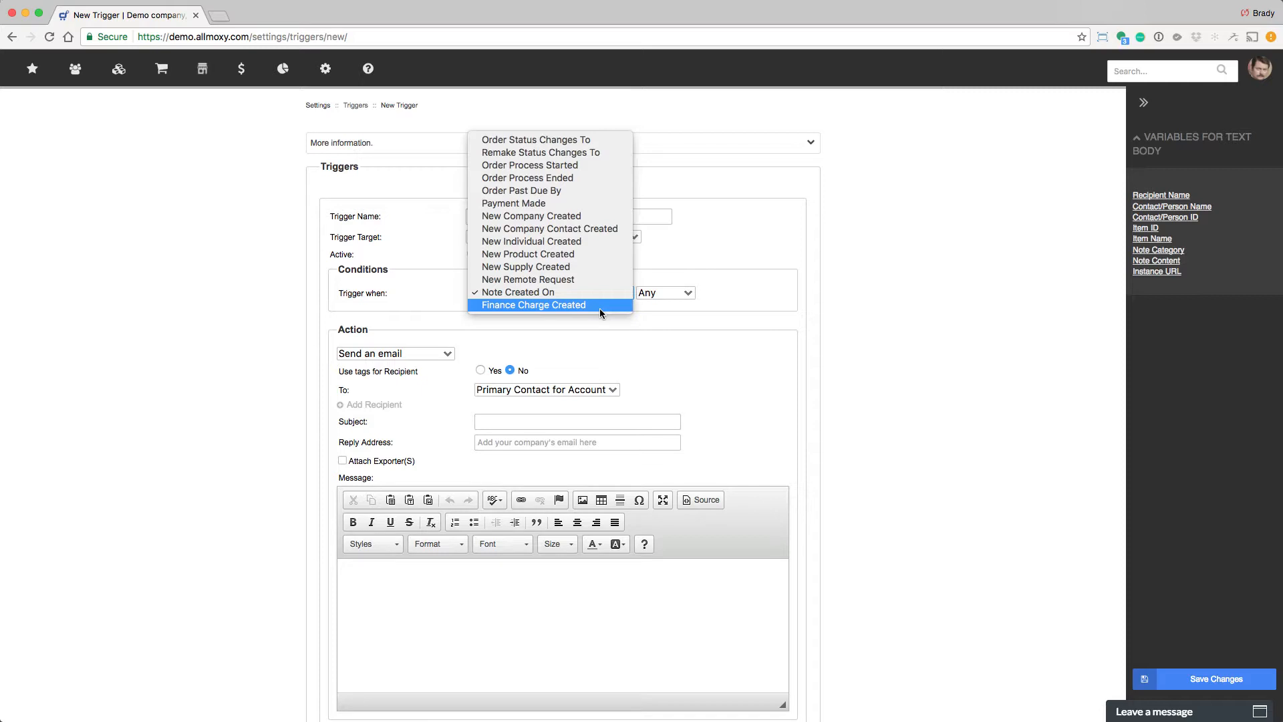
left_click(652, 337)
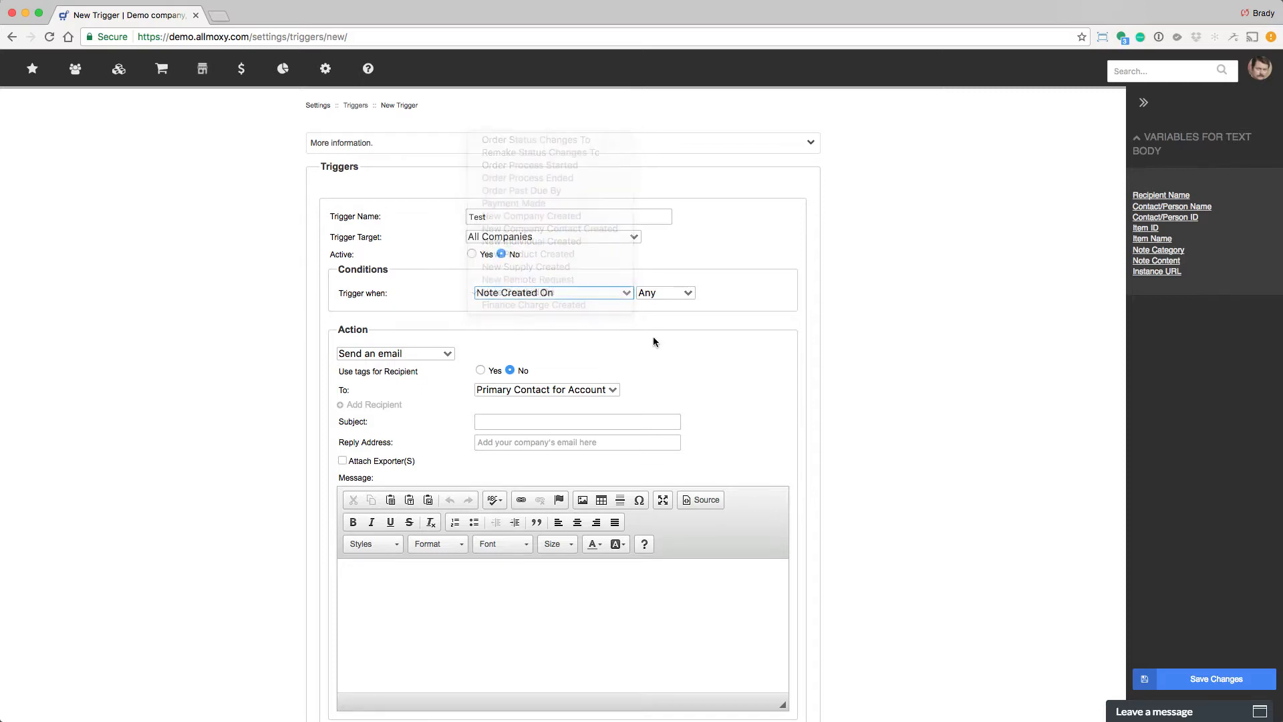
Try using tags for the recipient before switching that option back to No.
scroll(535, 395, "up", 3)
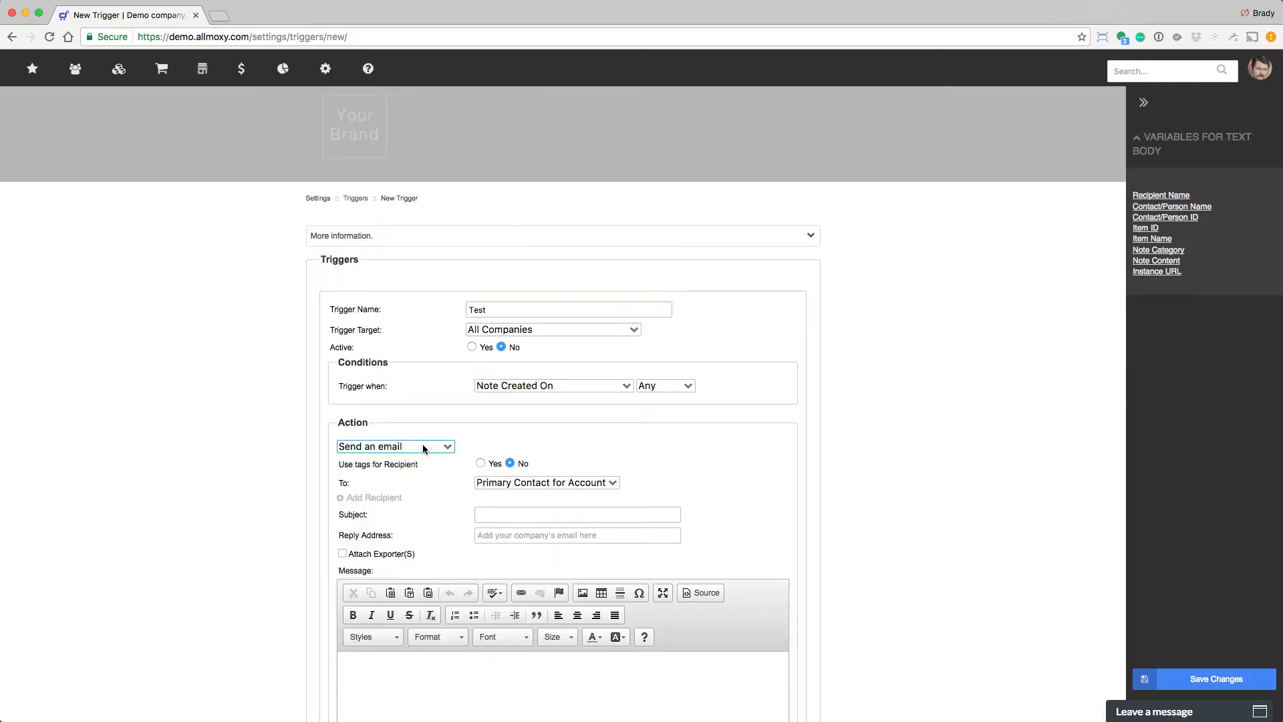
scroll(424, 444, "down", 5)
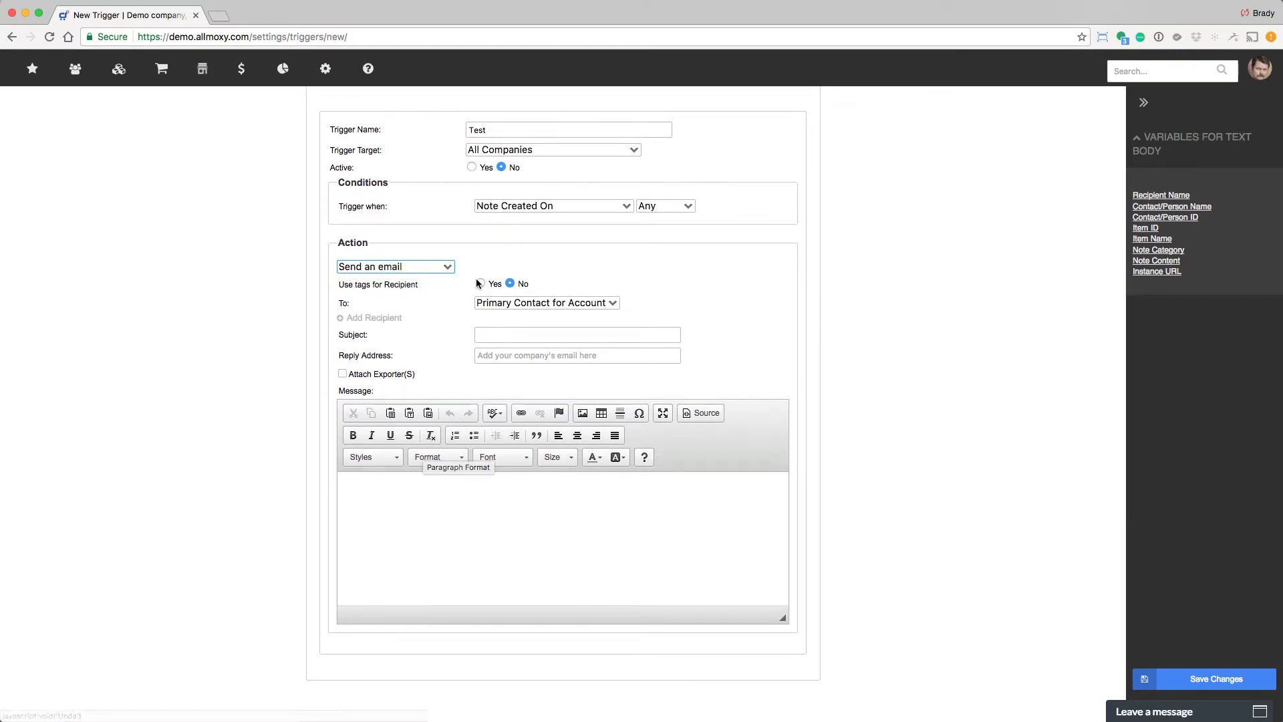
left_click(481, 283)
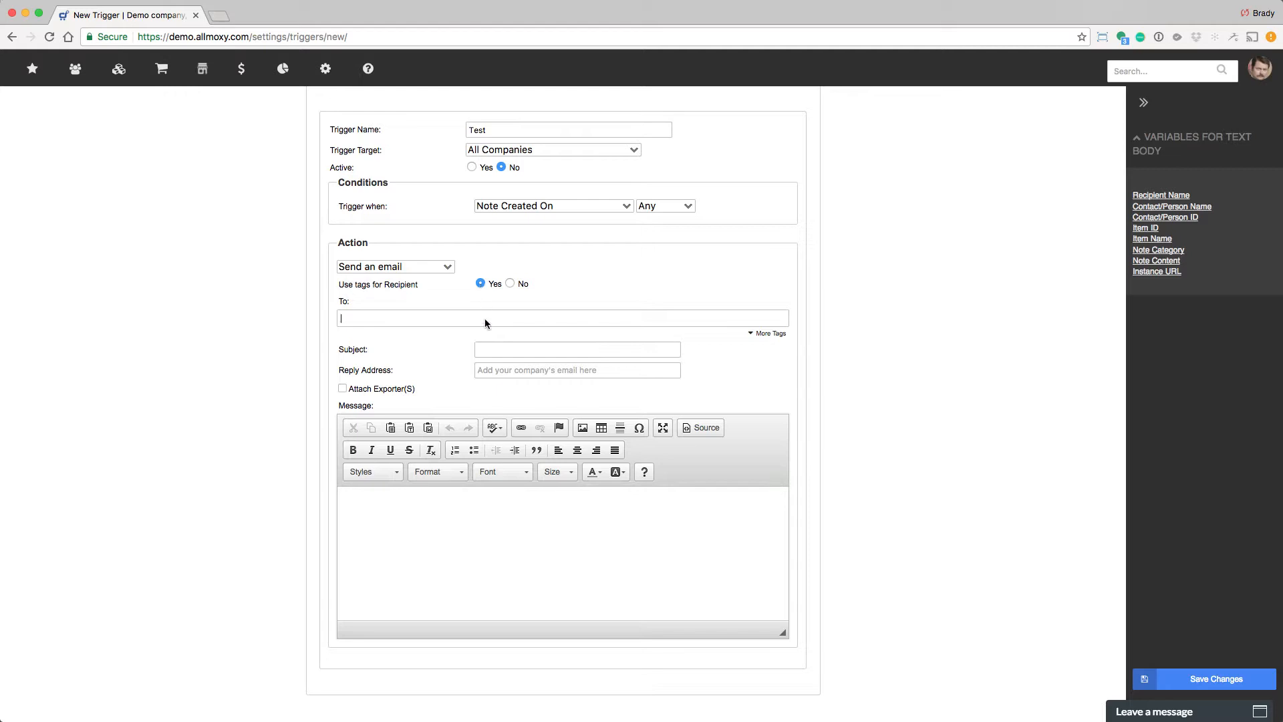
left_click(510, 285)
Set the email recipient to Custom Address and add a second recipient.
left_click(514, 302)
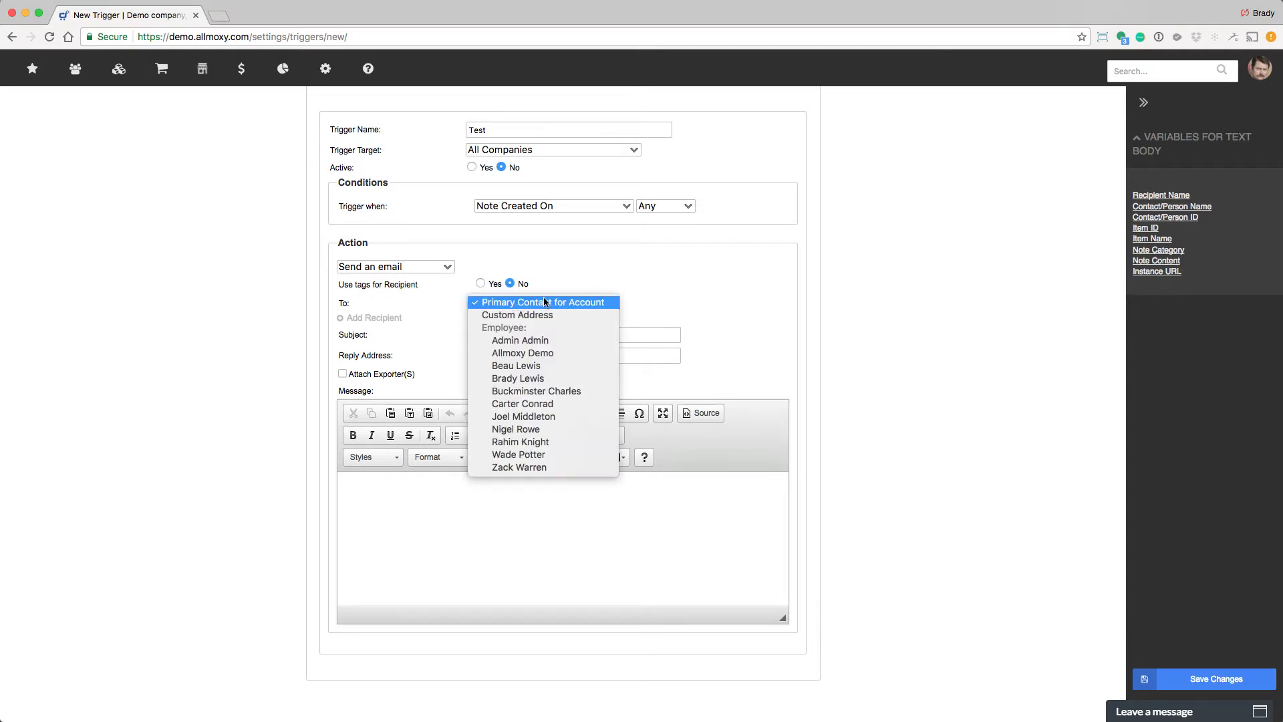
left_click(543, 314)
left_click(390, 343)
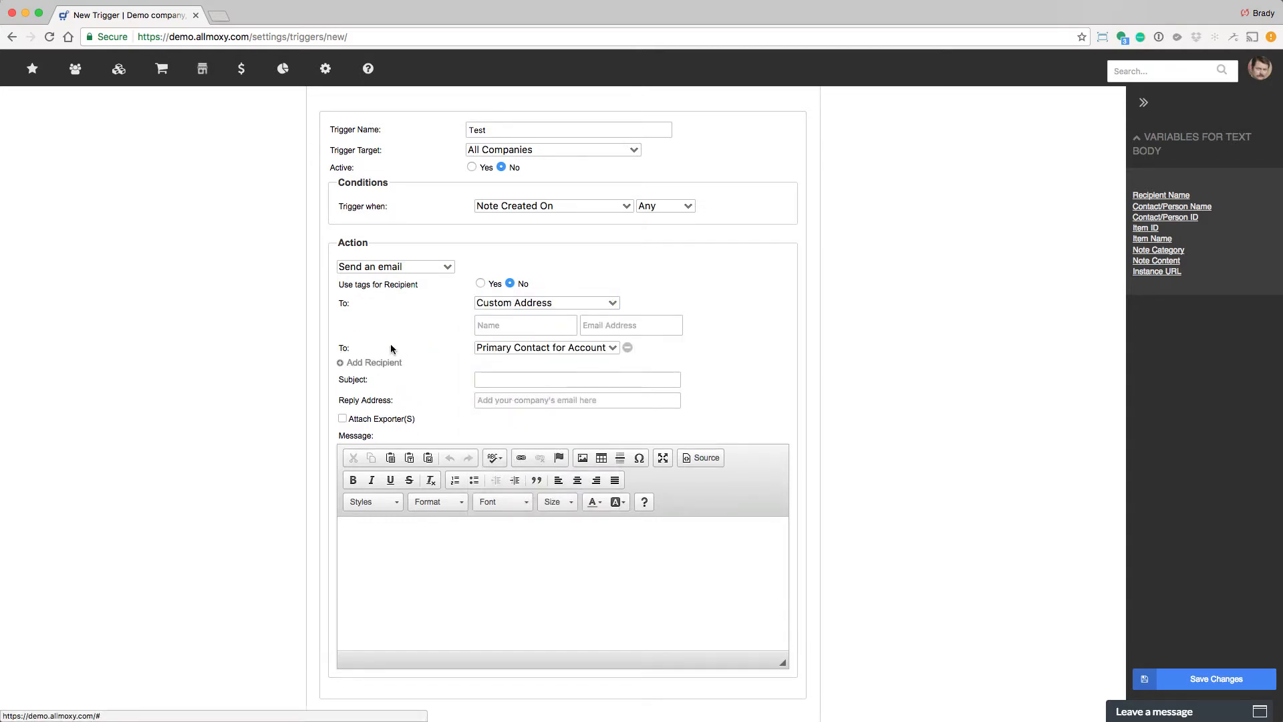
left_click(600, 299)
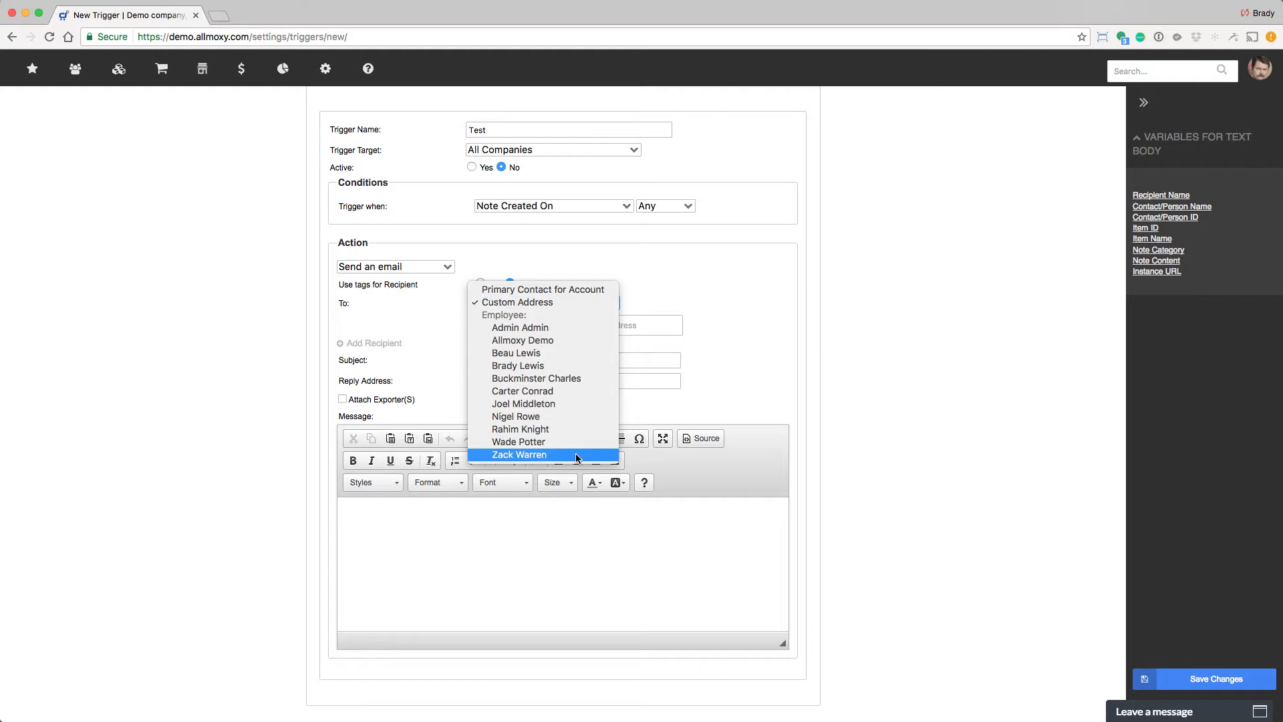
left_click(536, 379)
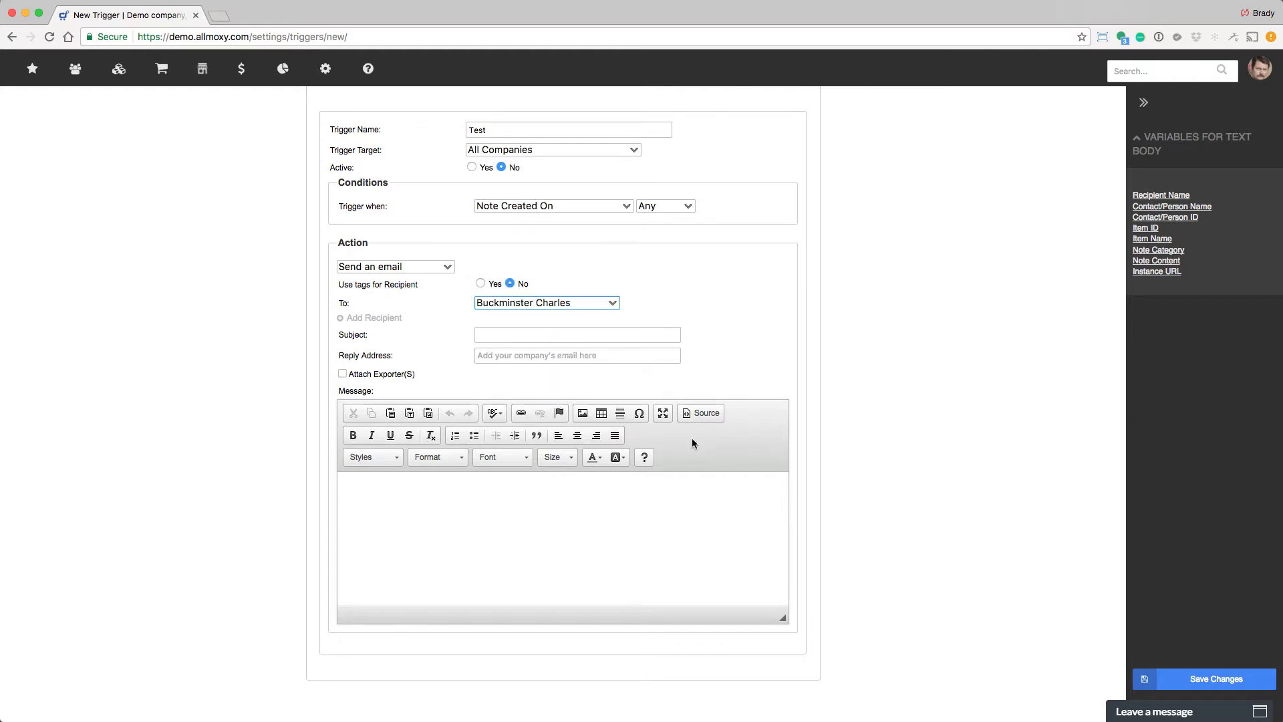
left_click(613, 335)
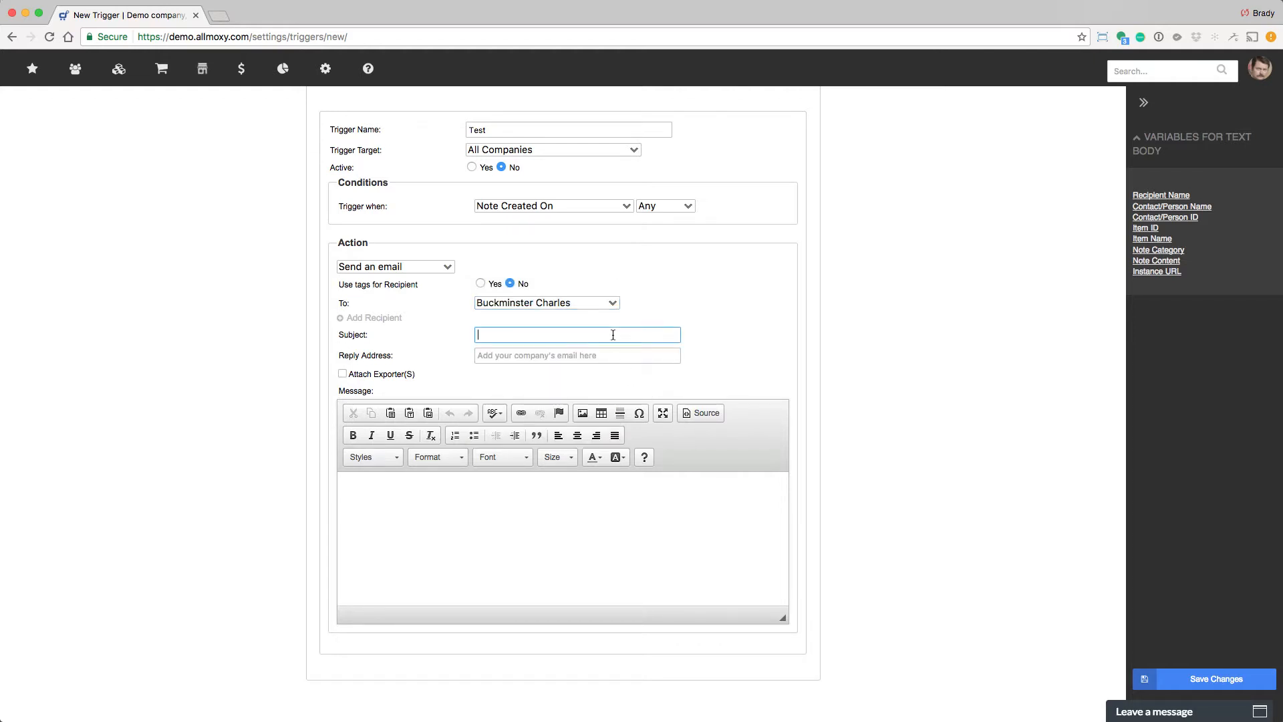
left_click(611, 355)
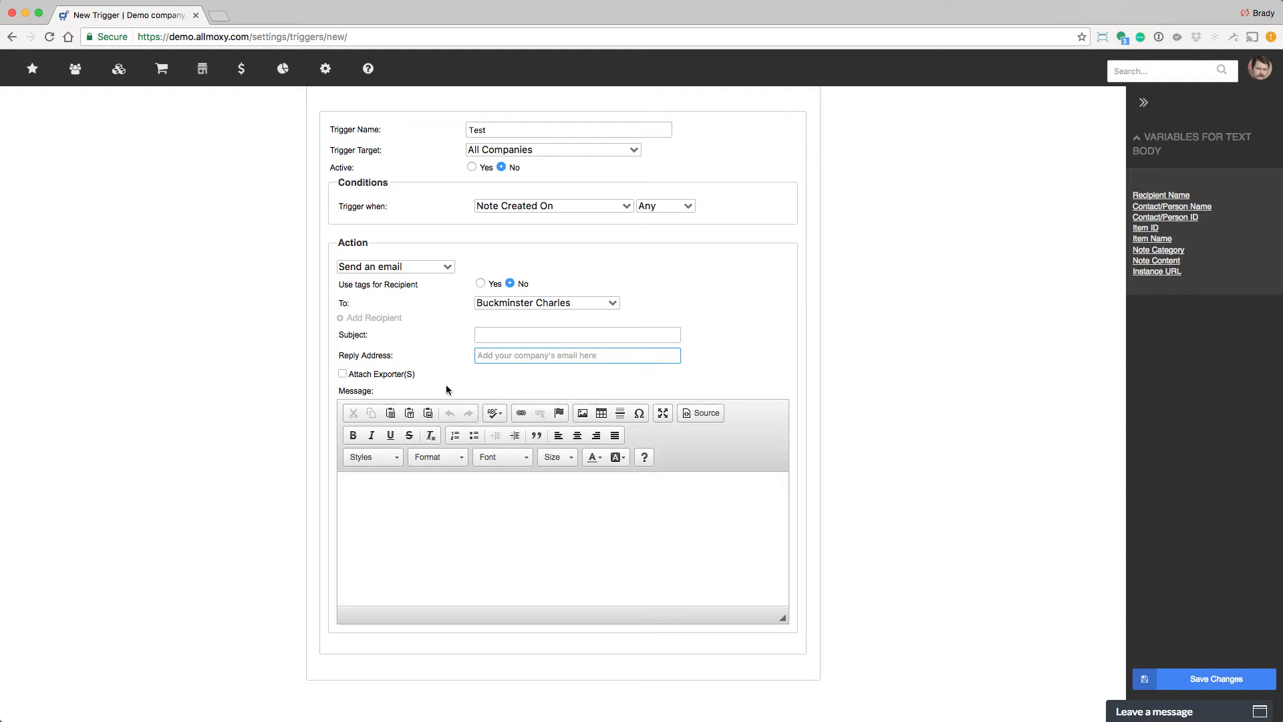
Attach exporters and switch the trigger condition to Order Status Changes To.
left_click(345, 375)
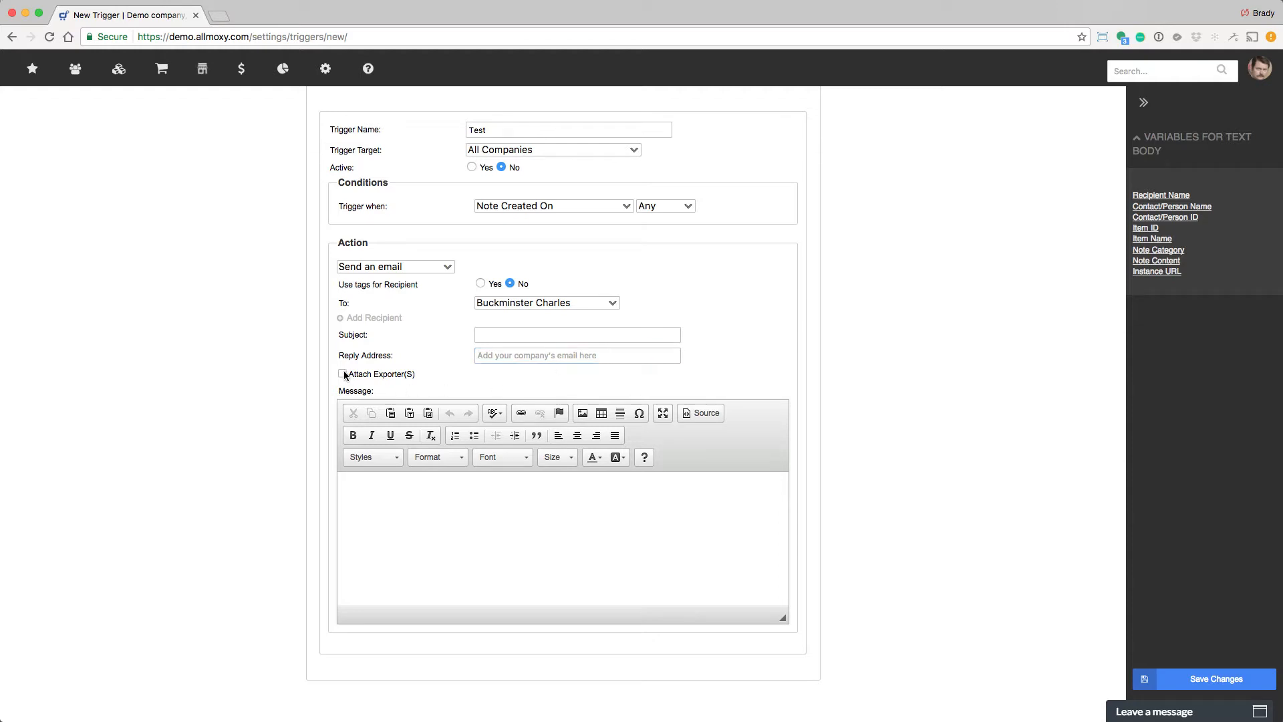
left_click(543, 207)
left_click(549, 53)
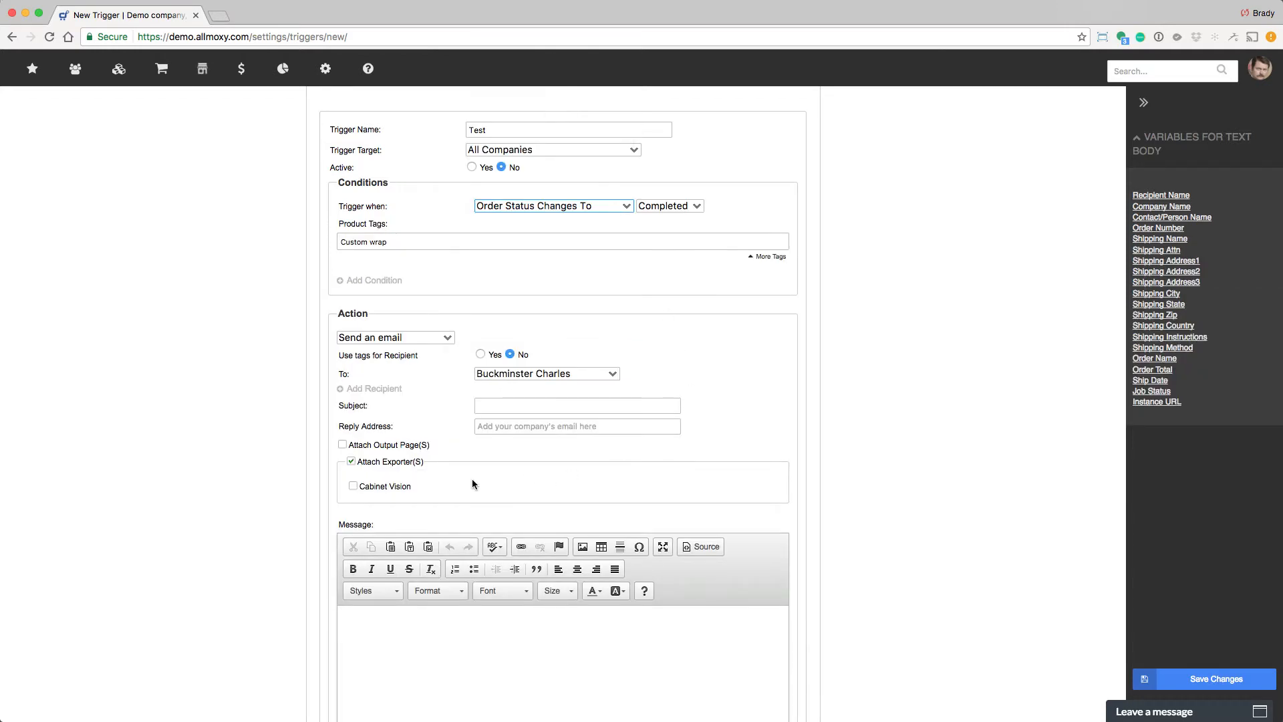
Turn the output page attachment on and off again, and clear the exporter attachment.
left_click(342, 444)
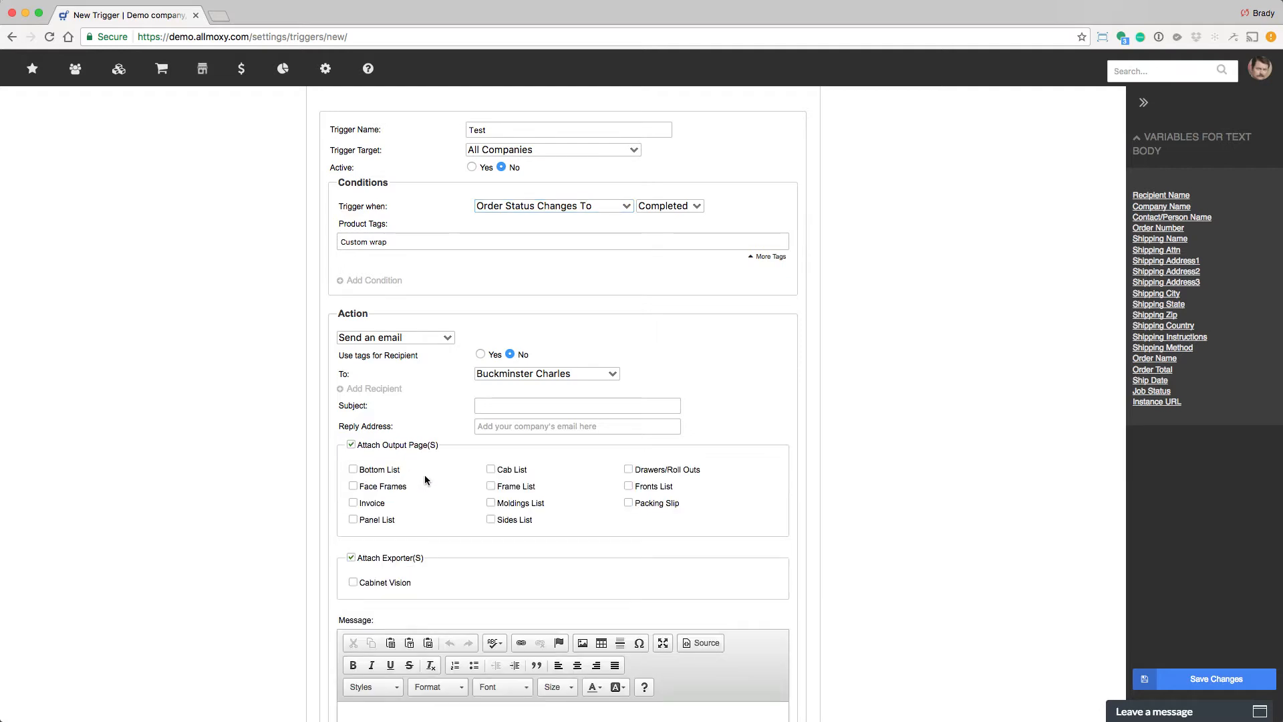
scroll(425, 476, "down", 2)
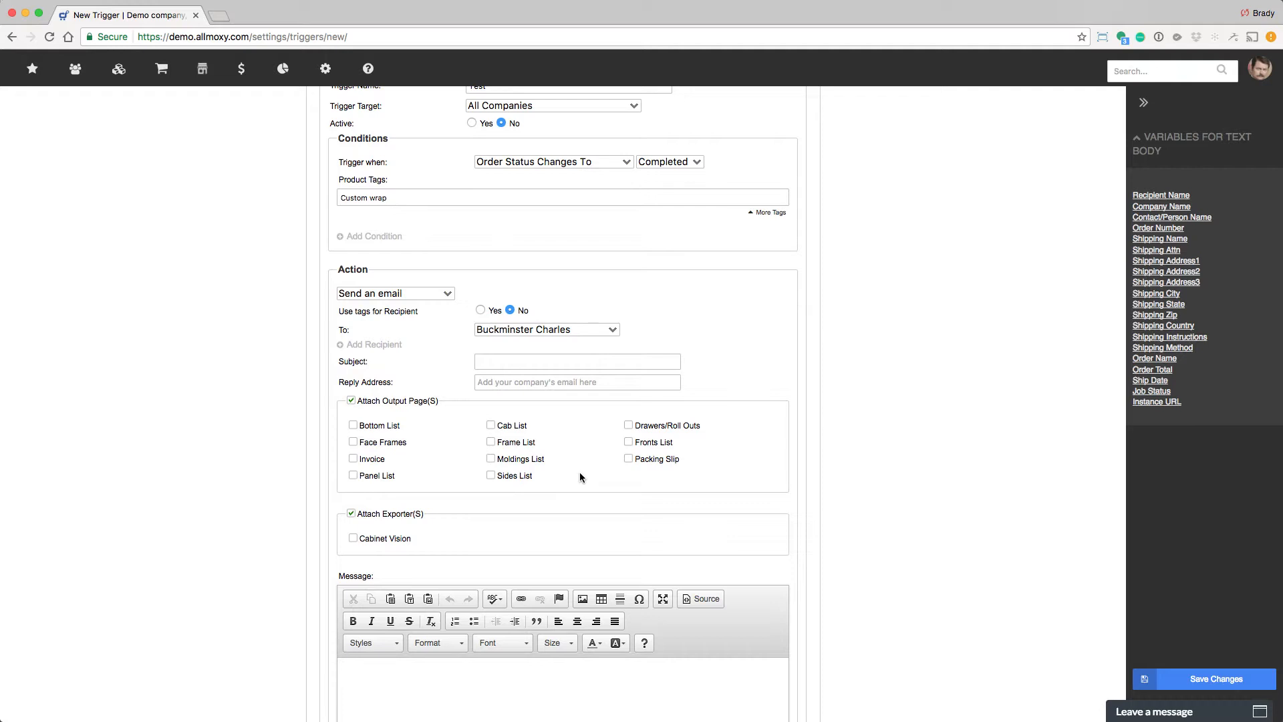
left_click(351, 400)
left_click(343, 417)
left_click(470, 583)
scroll(479, 579, "down", 3)
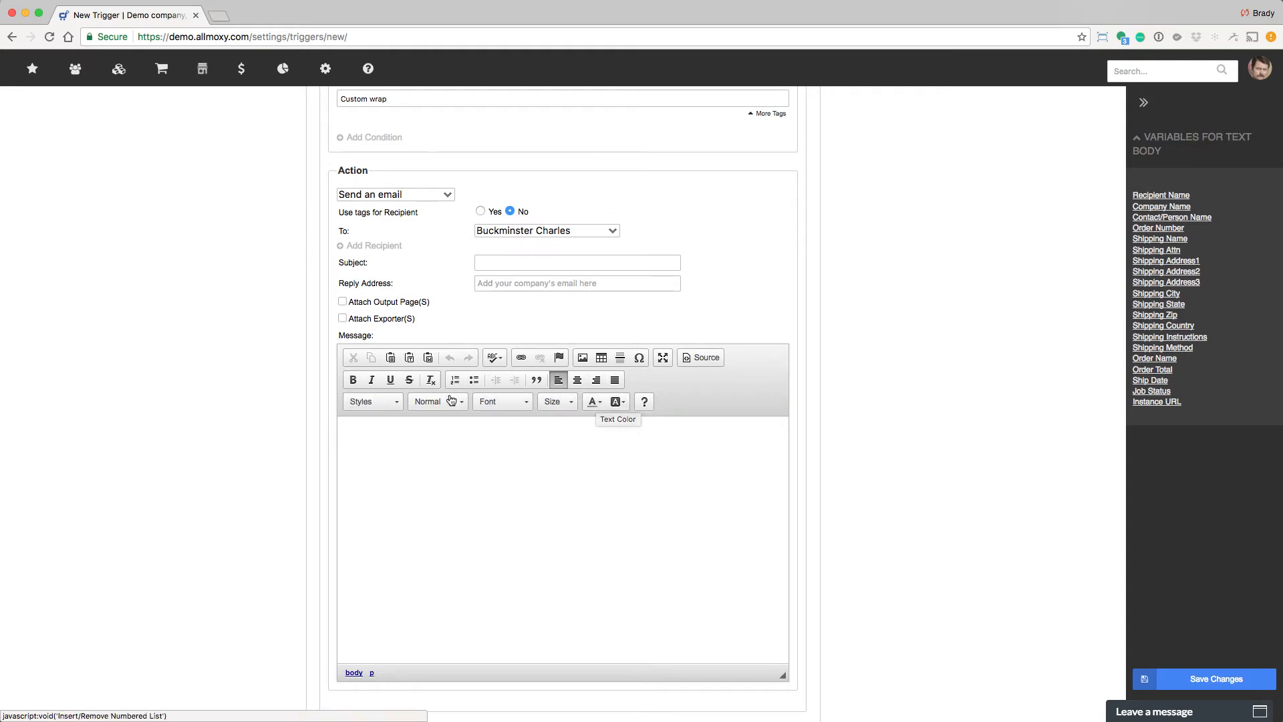
Insert the Recipient Name, Company Name, Shipping Name, Shipping Address1, Shipping State and Shipping Instructions variables into the message.
left_click(1162, 195)
left_click(1163, 206)
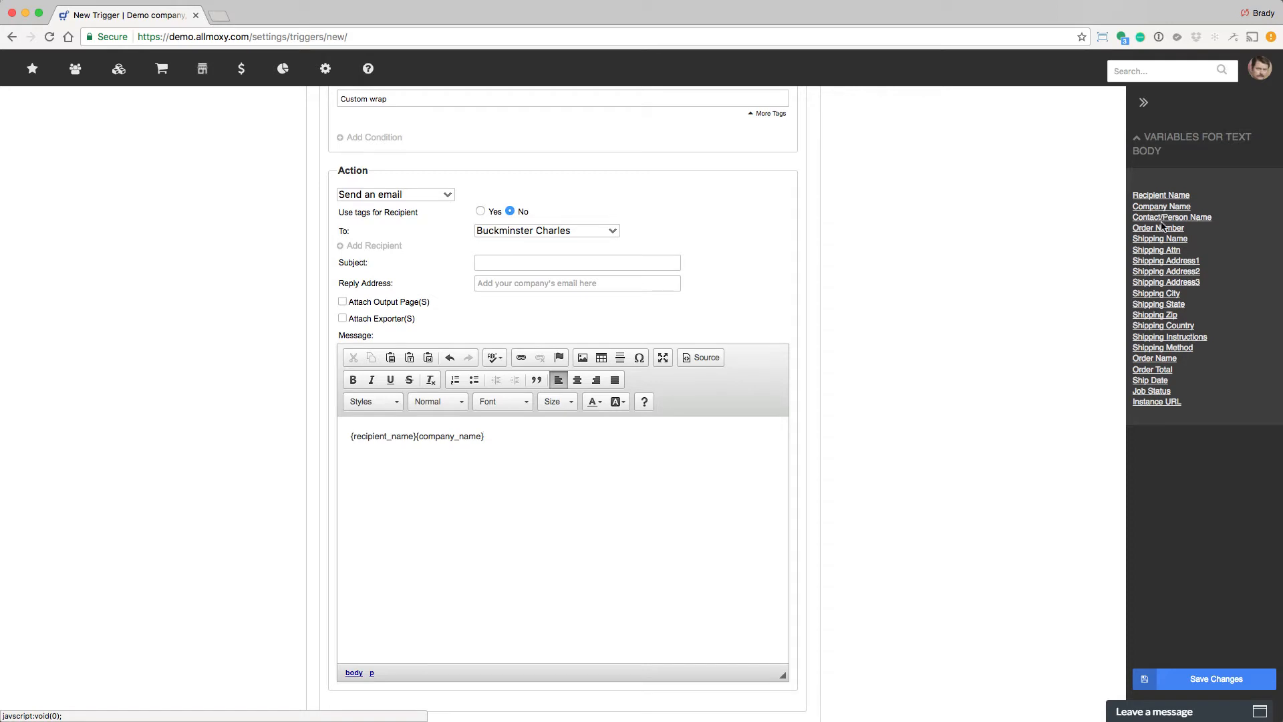
left_click(1163, 238)
left_click(1164, 261)
left_click(1161, 304)
left_click(1162, 338)
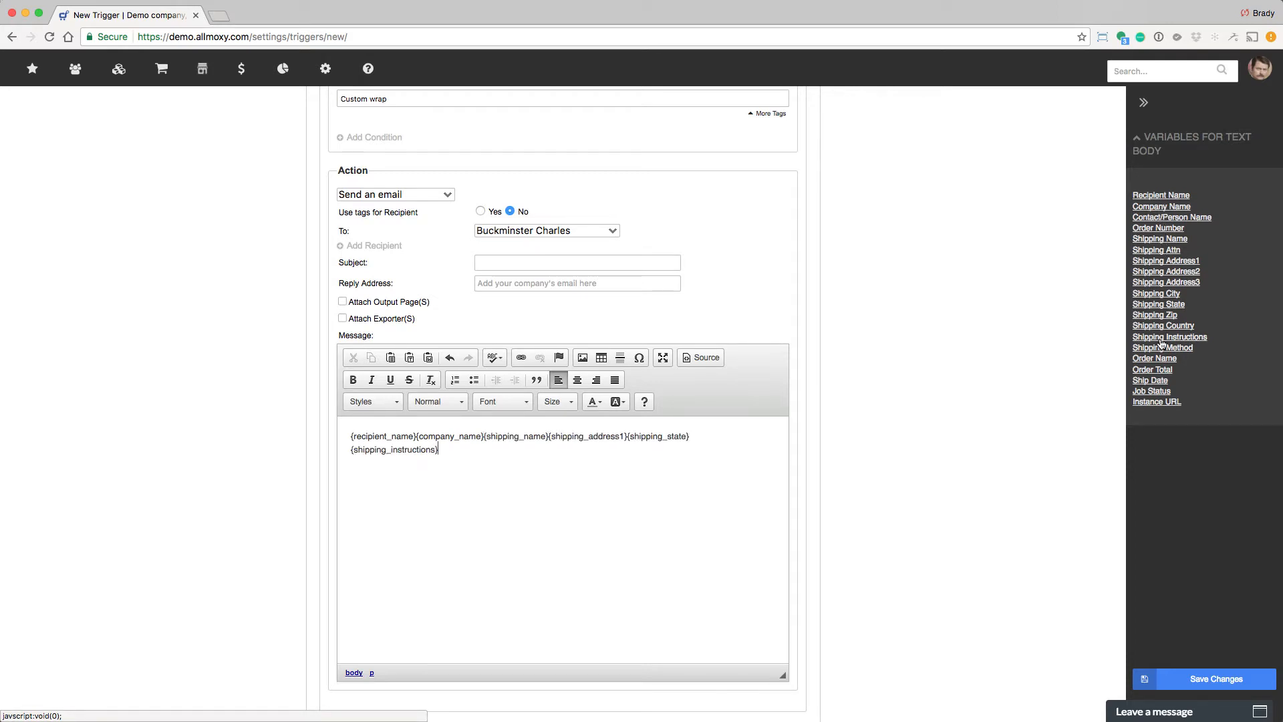
key("super+a")
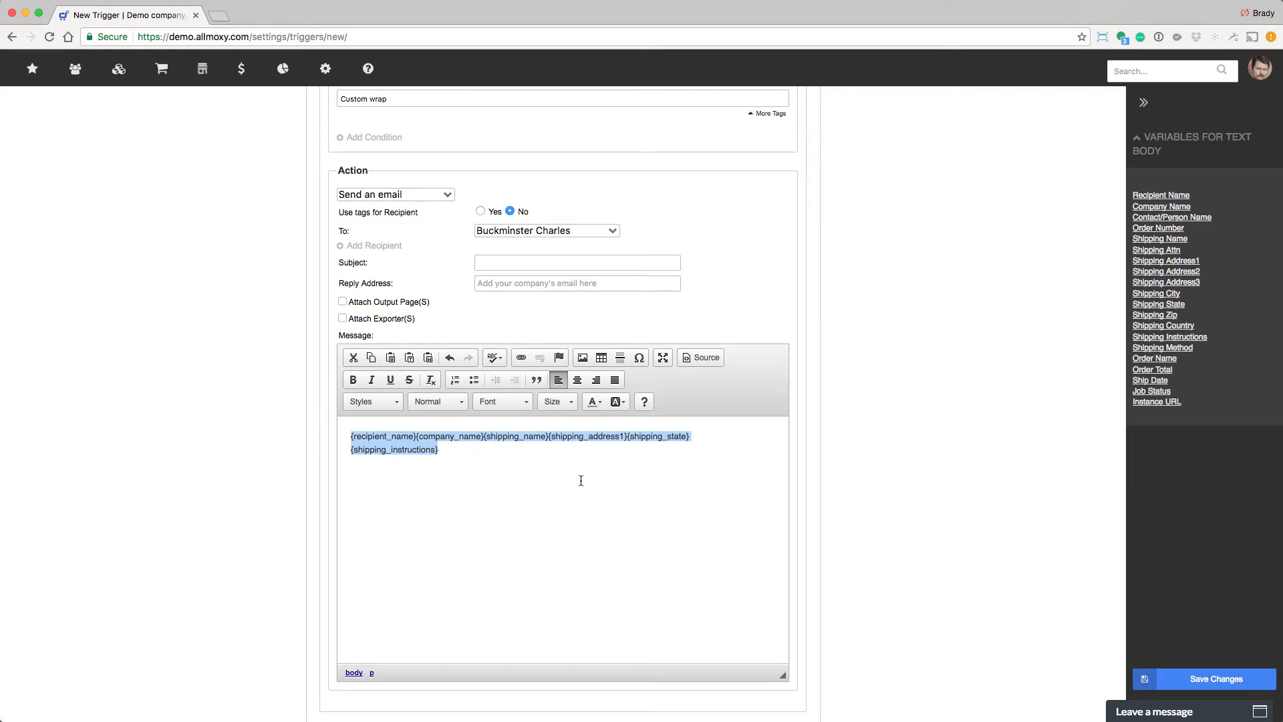
Set the trigger condition to Order Past Due By 1 day.
scroll(580, 480, "up", 5)
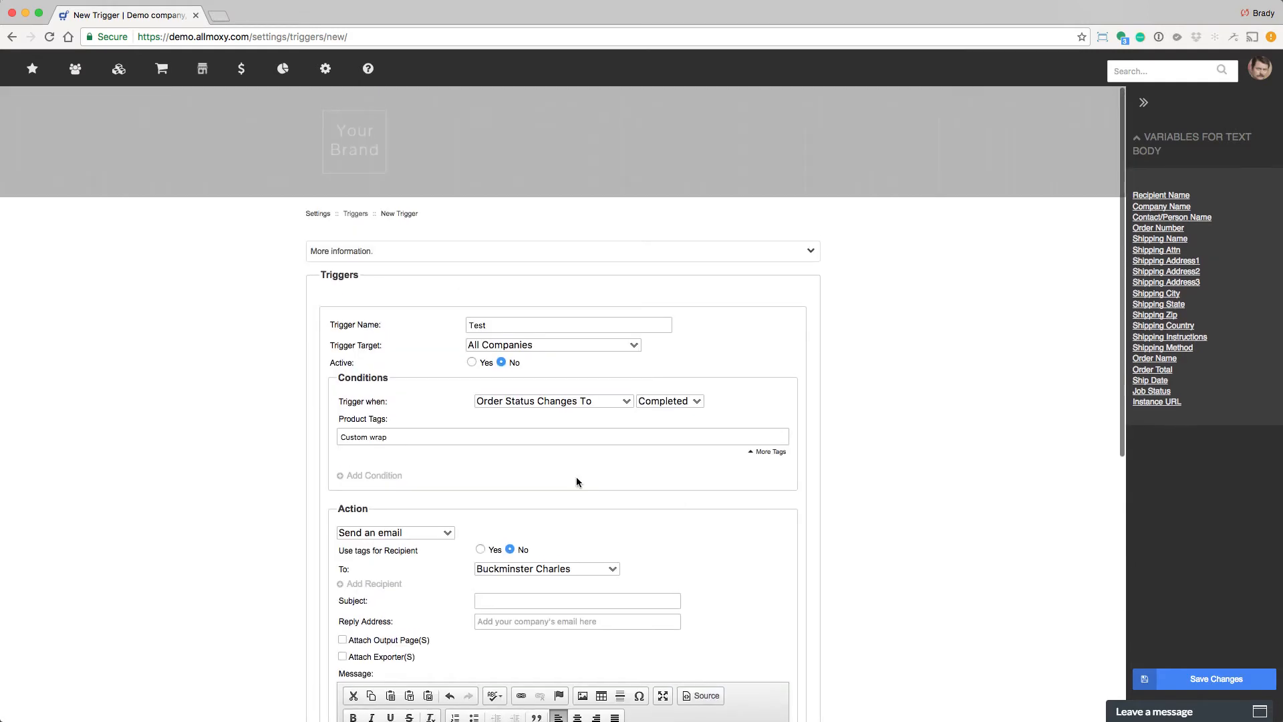
left_click(590, 401)
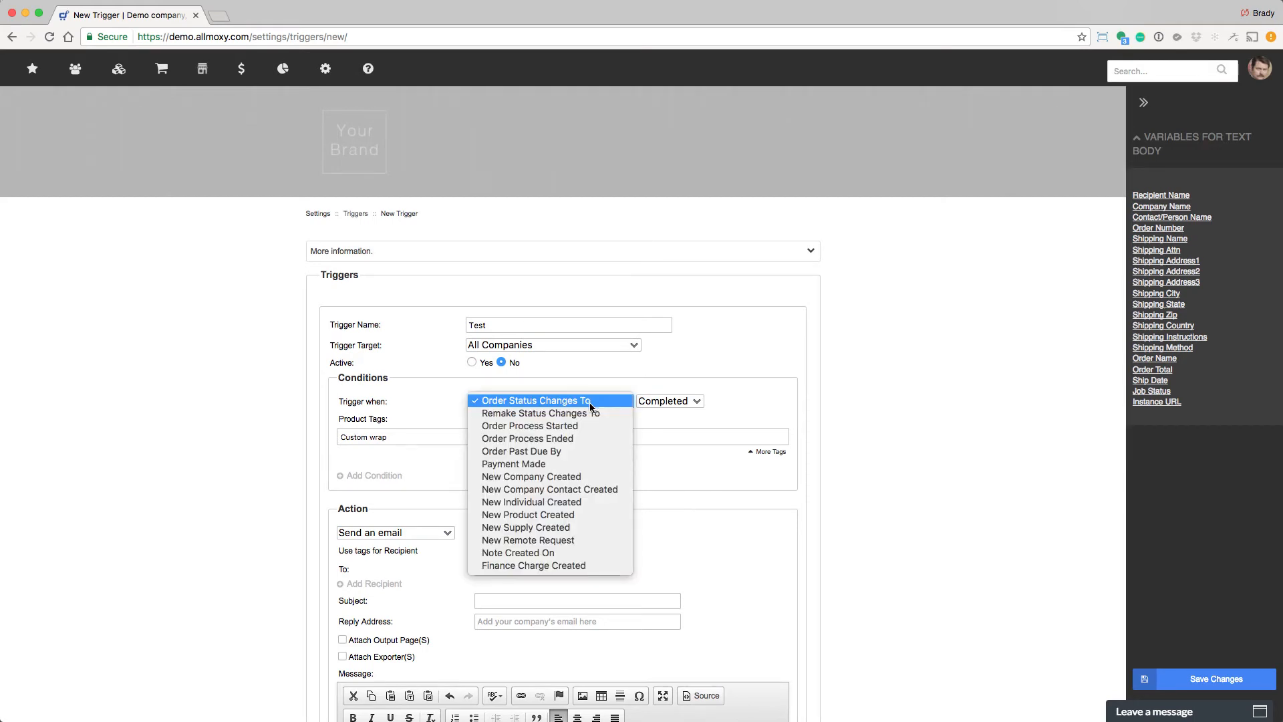
left_click(566, 452)
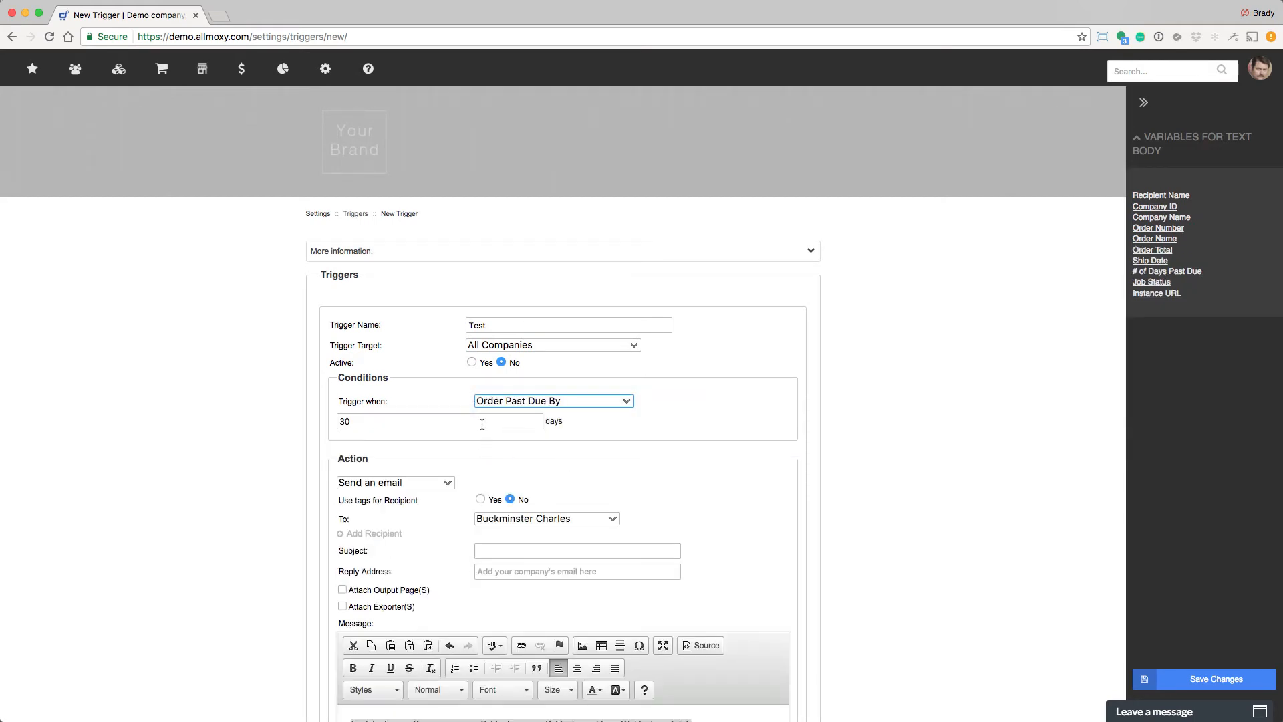
double_click(482, 424)
type("1")
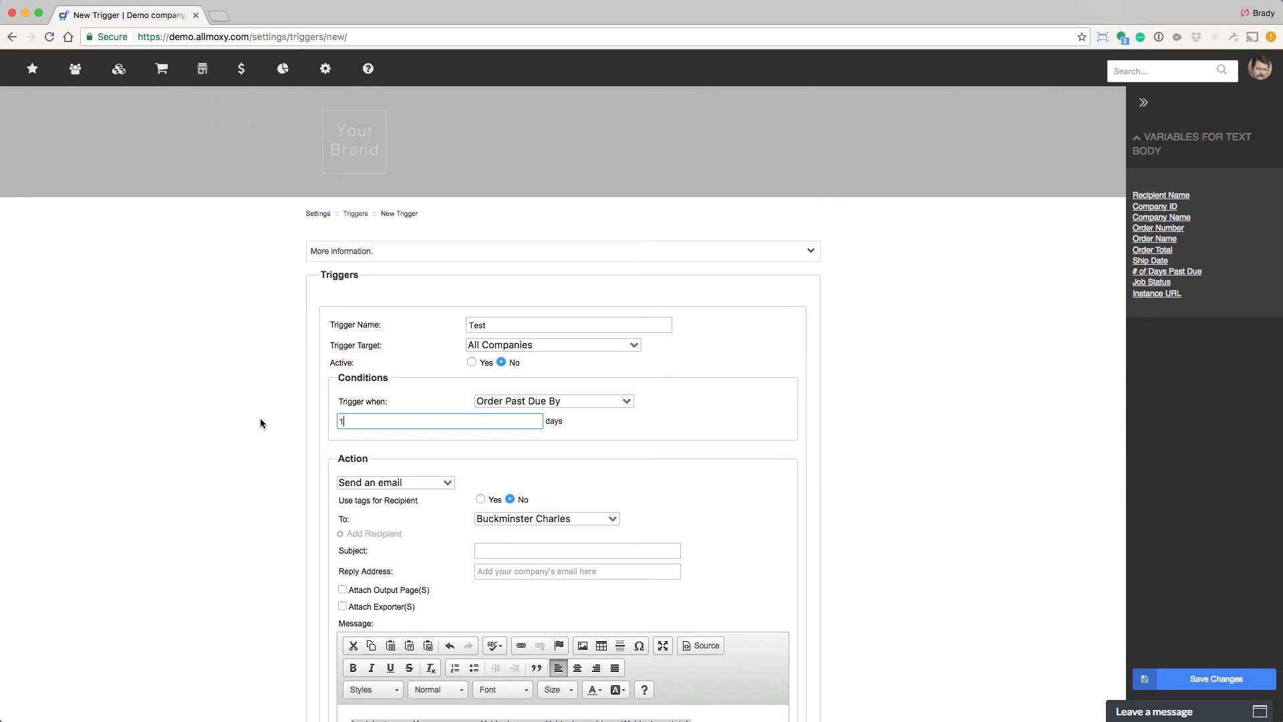
left_click_drag(383, 423, 335, 421)
scroll(244, 434, "down", 5)
Send the email to the Primary Contact for Account with the subject A friendly reminder.
left_click(534, 255)
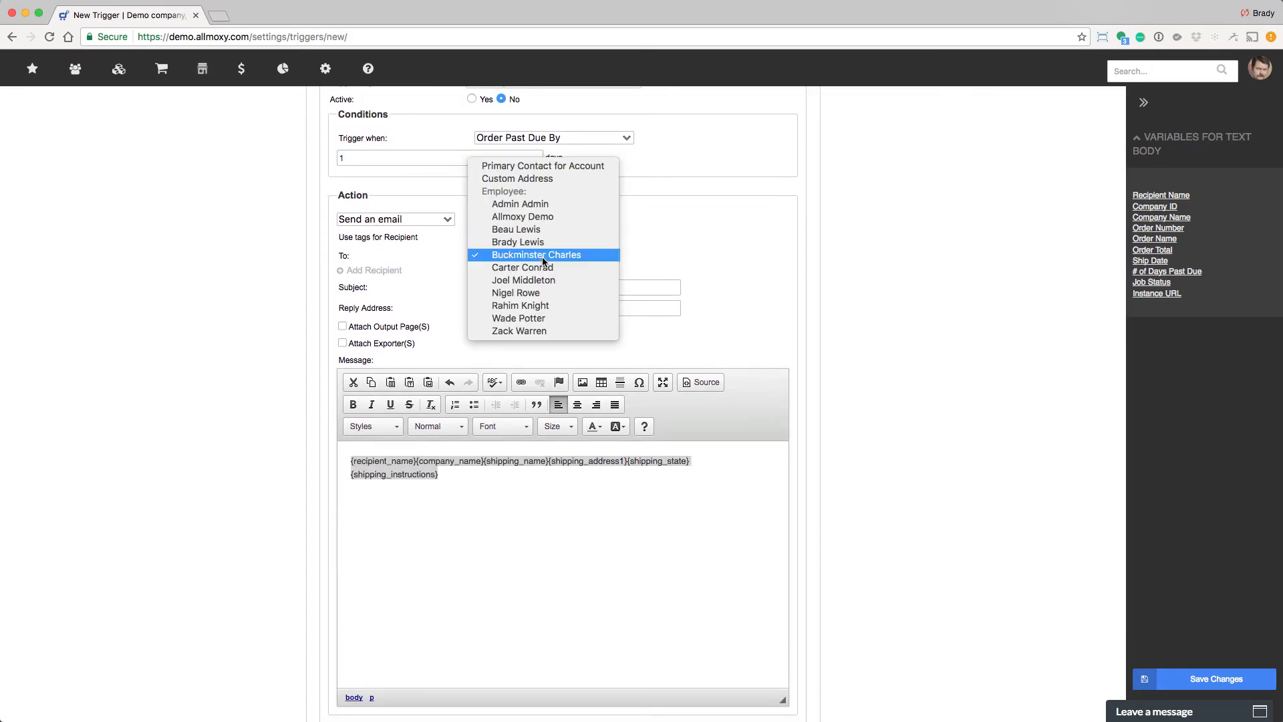
left_click(551, 165)
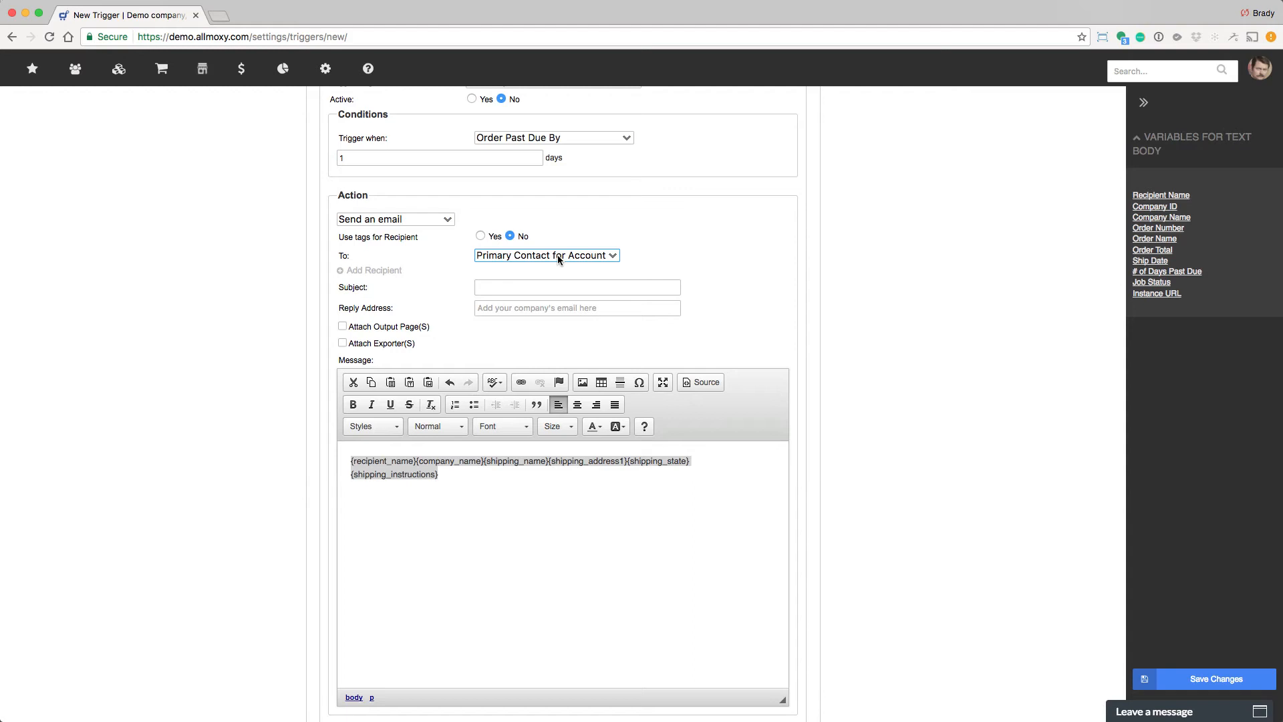
left_click(555, 287)
type("A friendly reminder")
Set the reply address to the company's accounting email and turn on output page attachments.
left_click(588, 307)
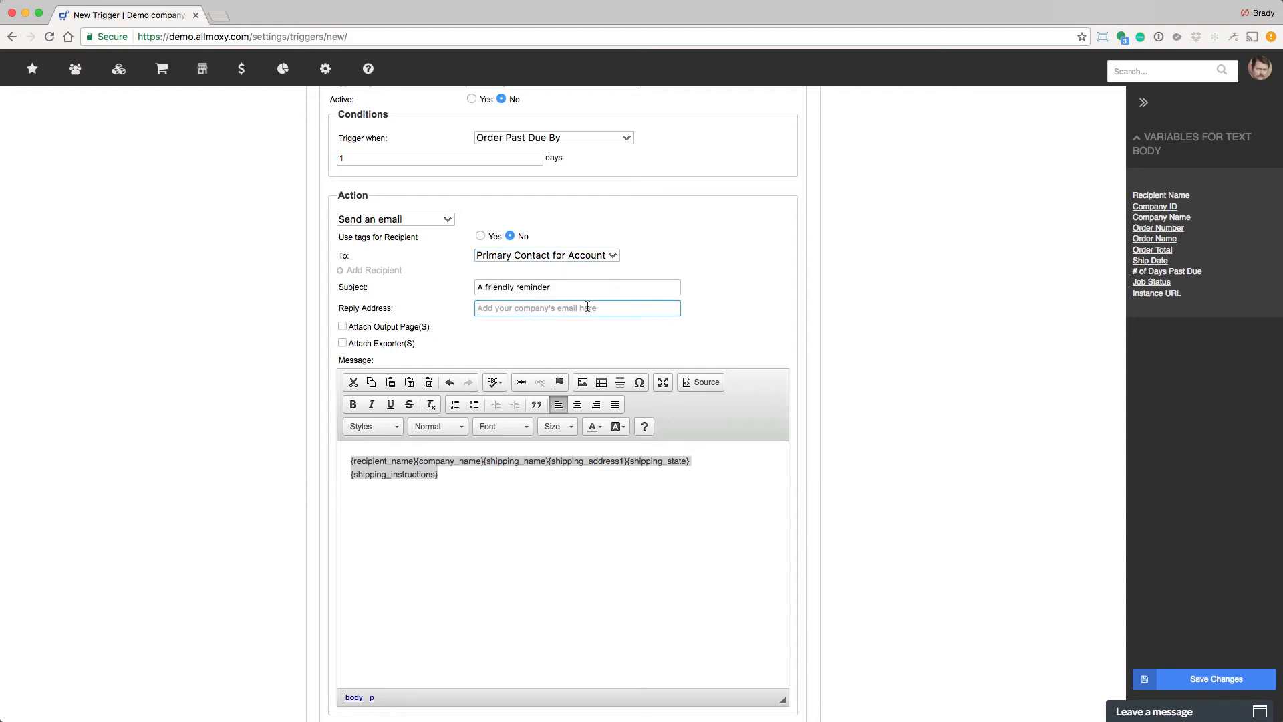
type("accounting@yourcompany.com")
left_click(342, 326)
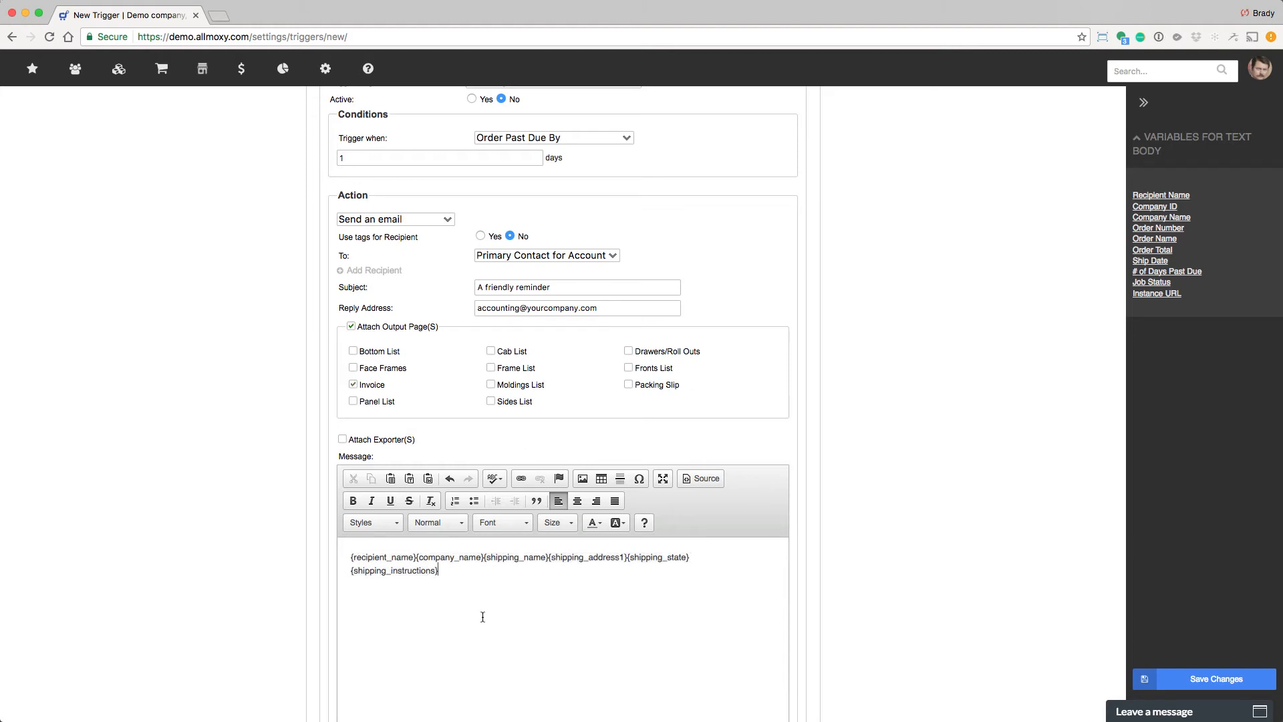
left_click_drag(482, 616, 325, 548)
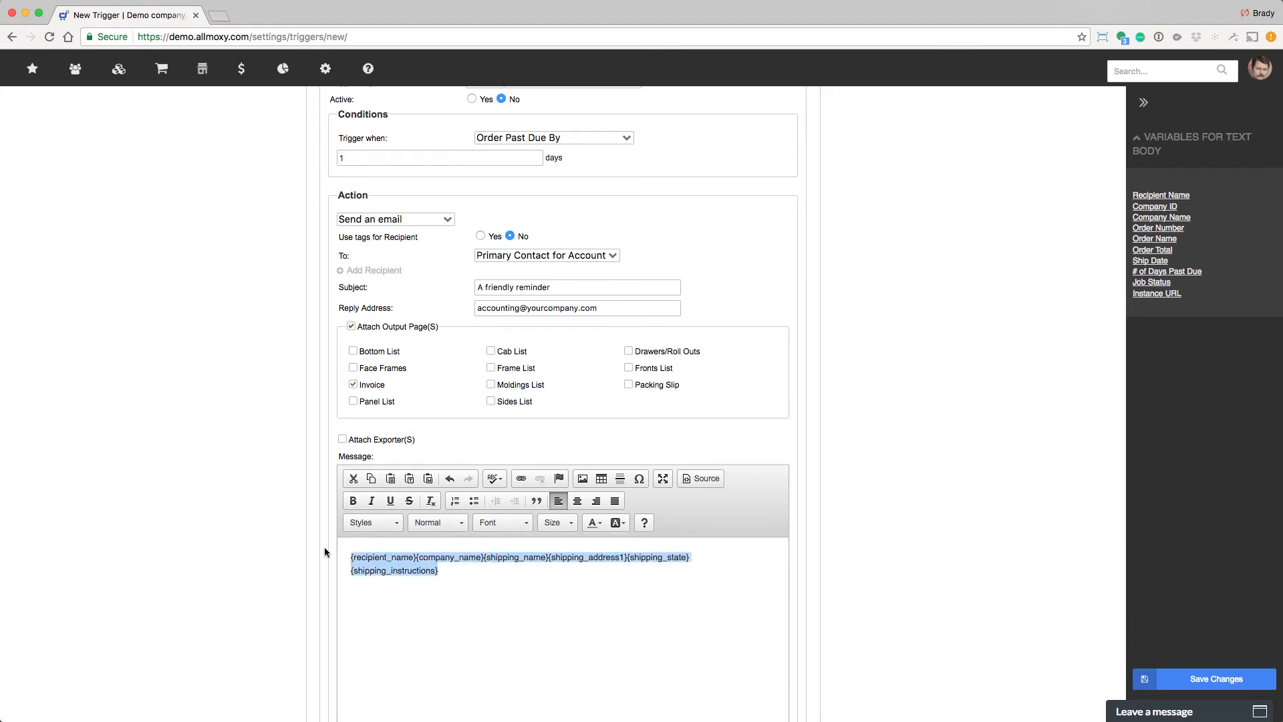
type("Hey")
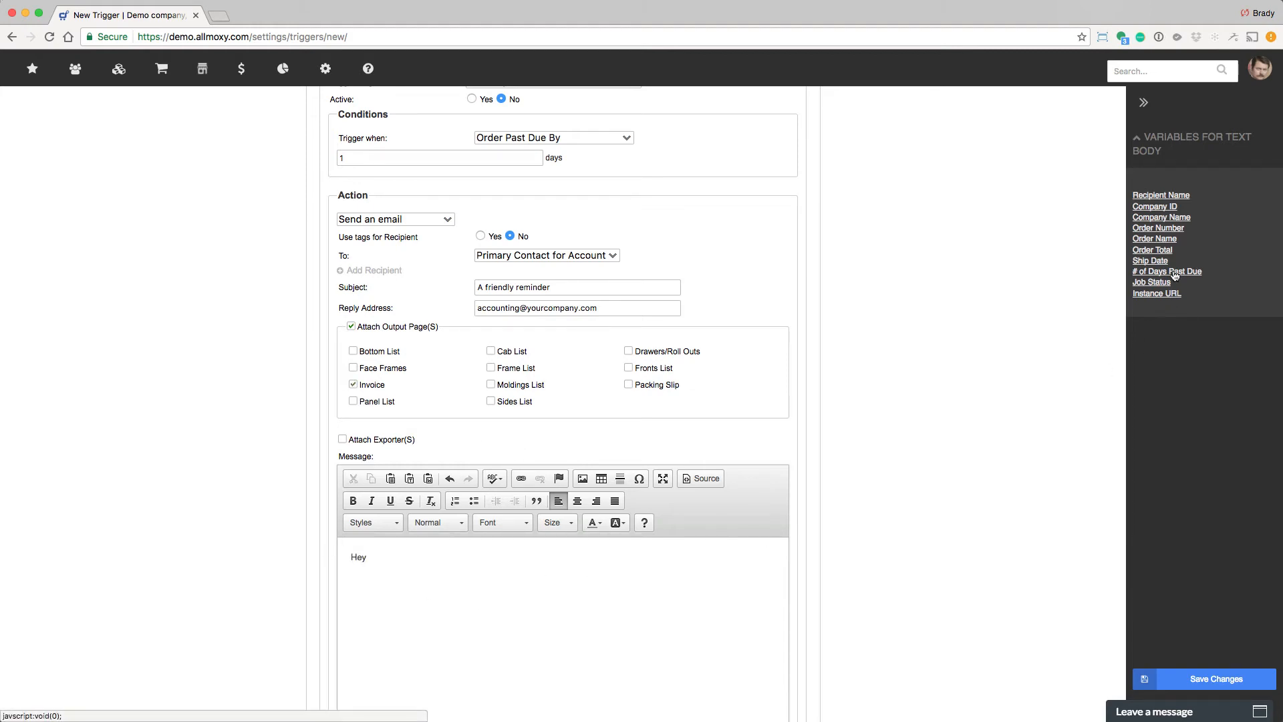
left_click(1163, 195)
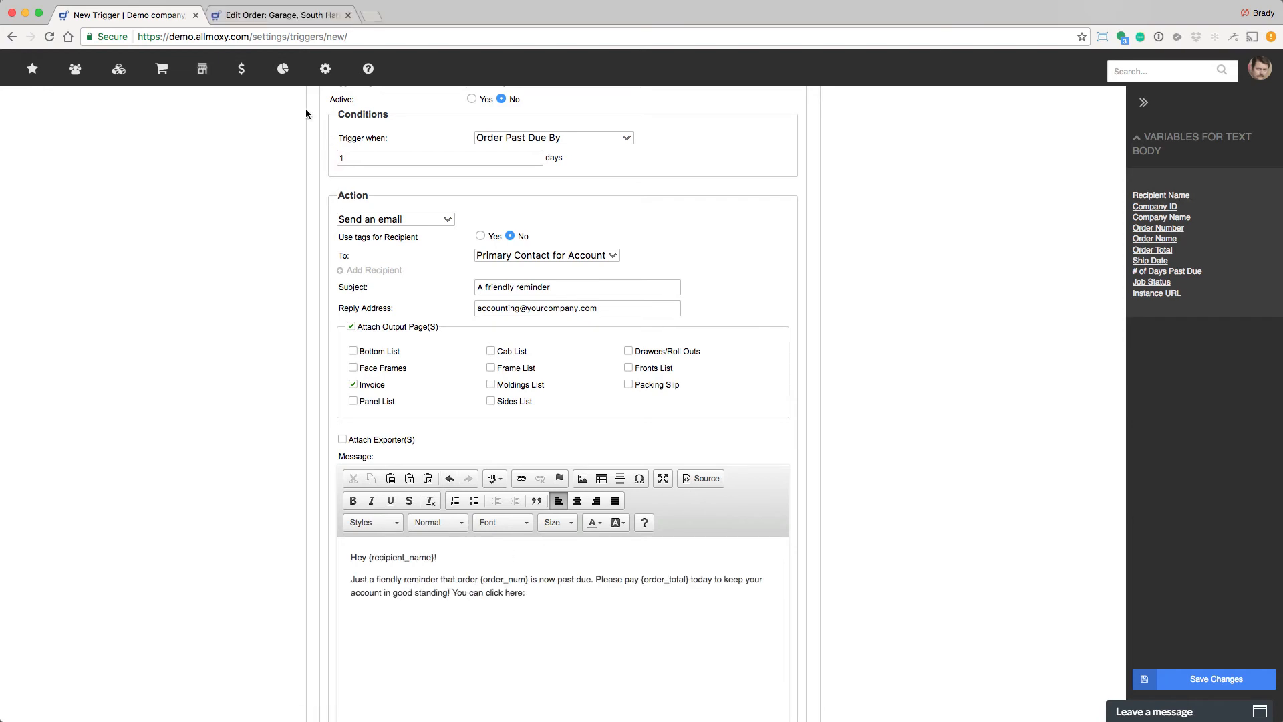
left_click(250, 36)
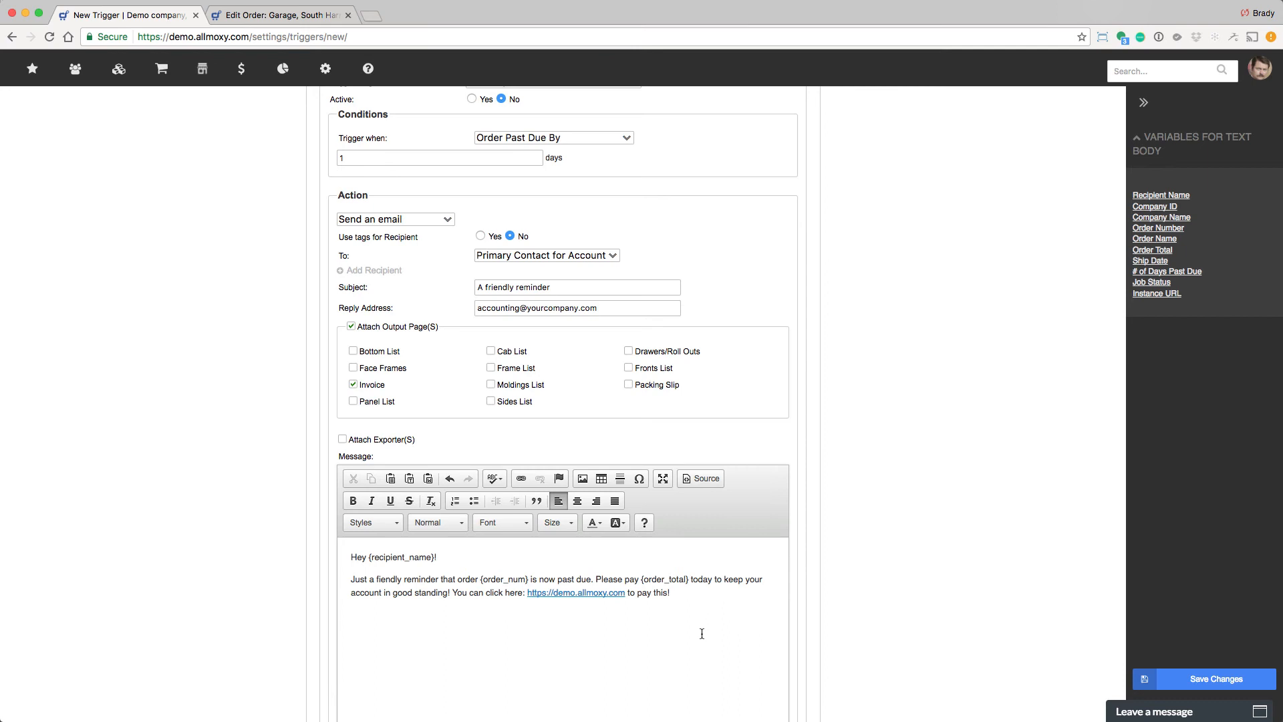
Review the completed trigger settings and message text.
scroll(702, 634, "up", 2)
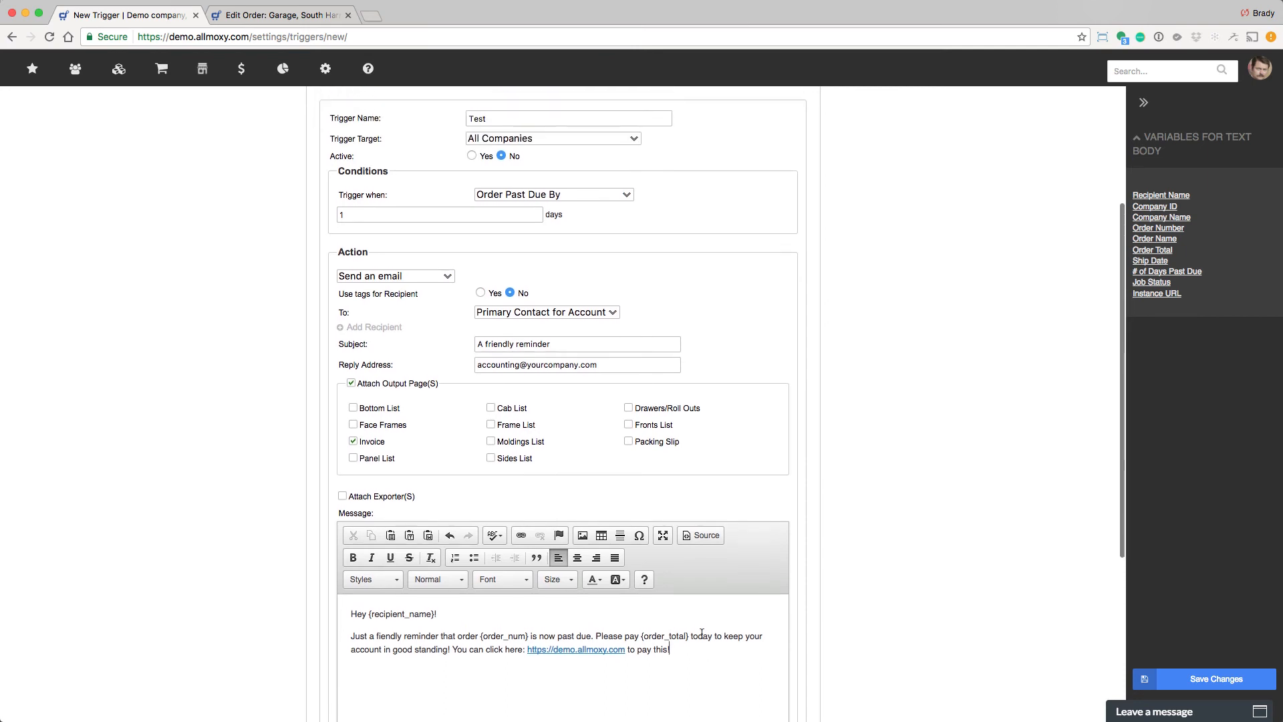
scroll(663, 503, "down", 1)
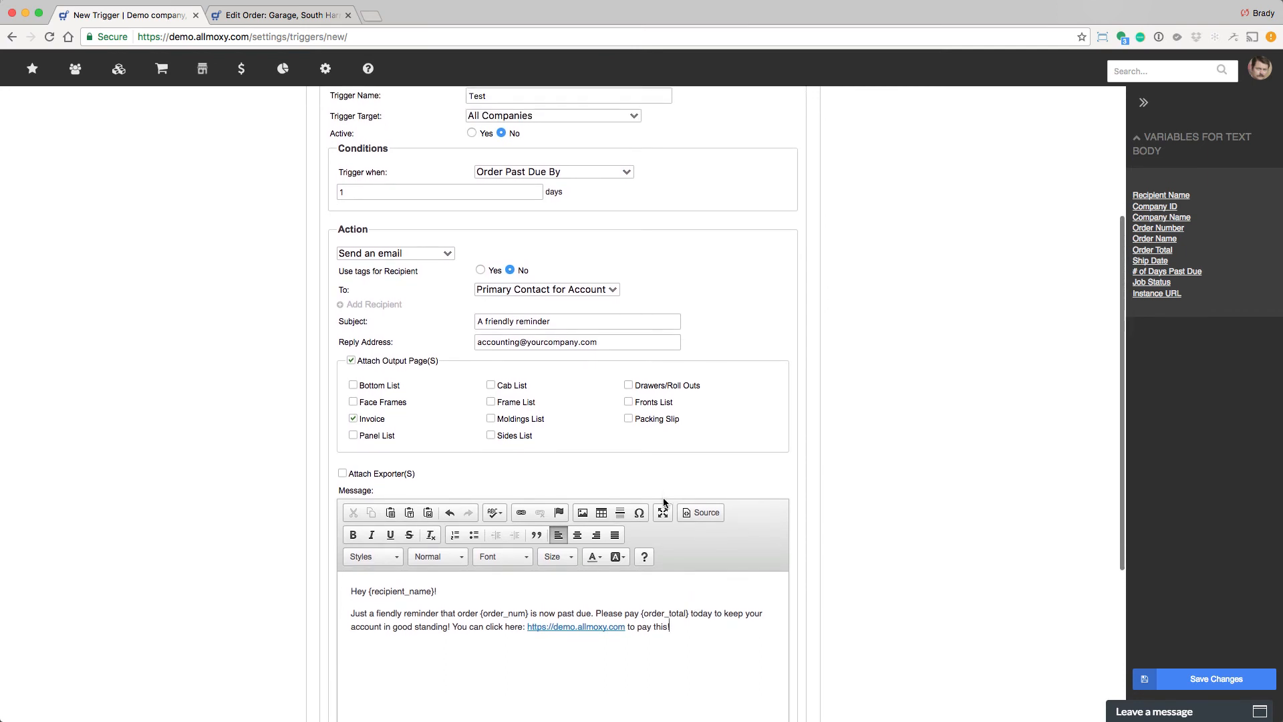
left_click_drag(374, 192, 292, 184)
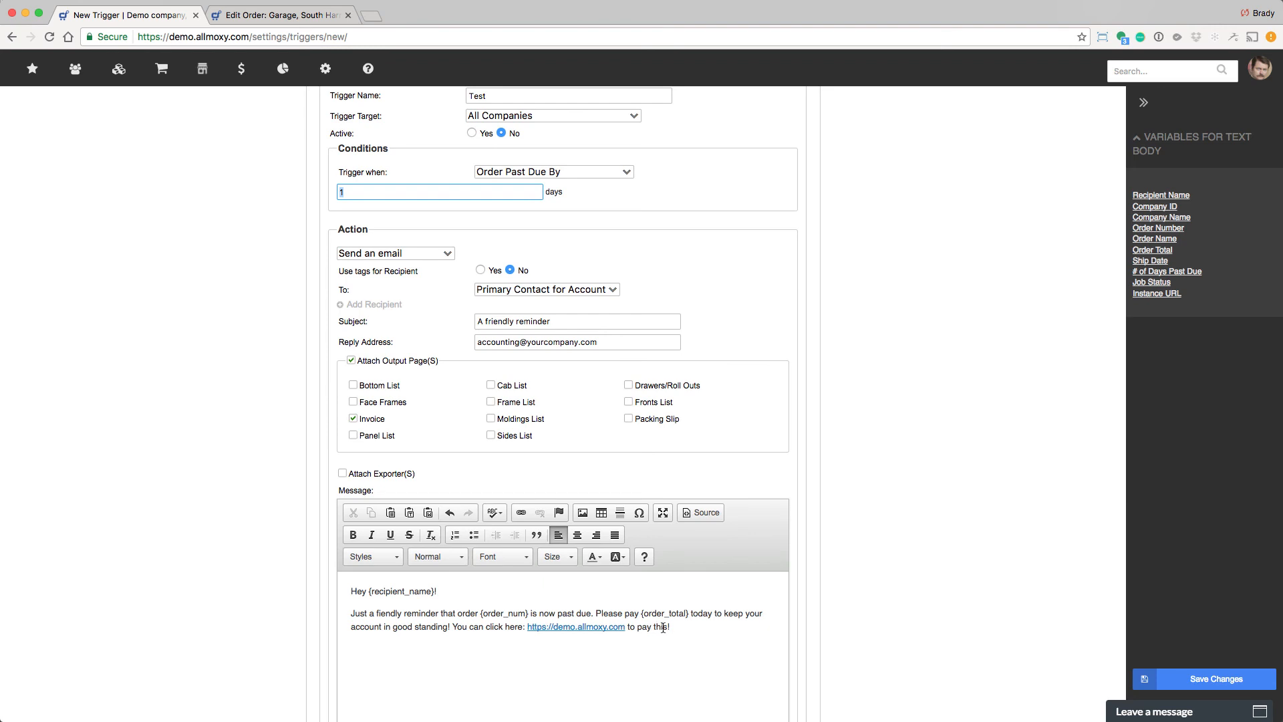
scroll(663, 628, "down", 5)
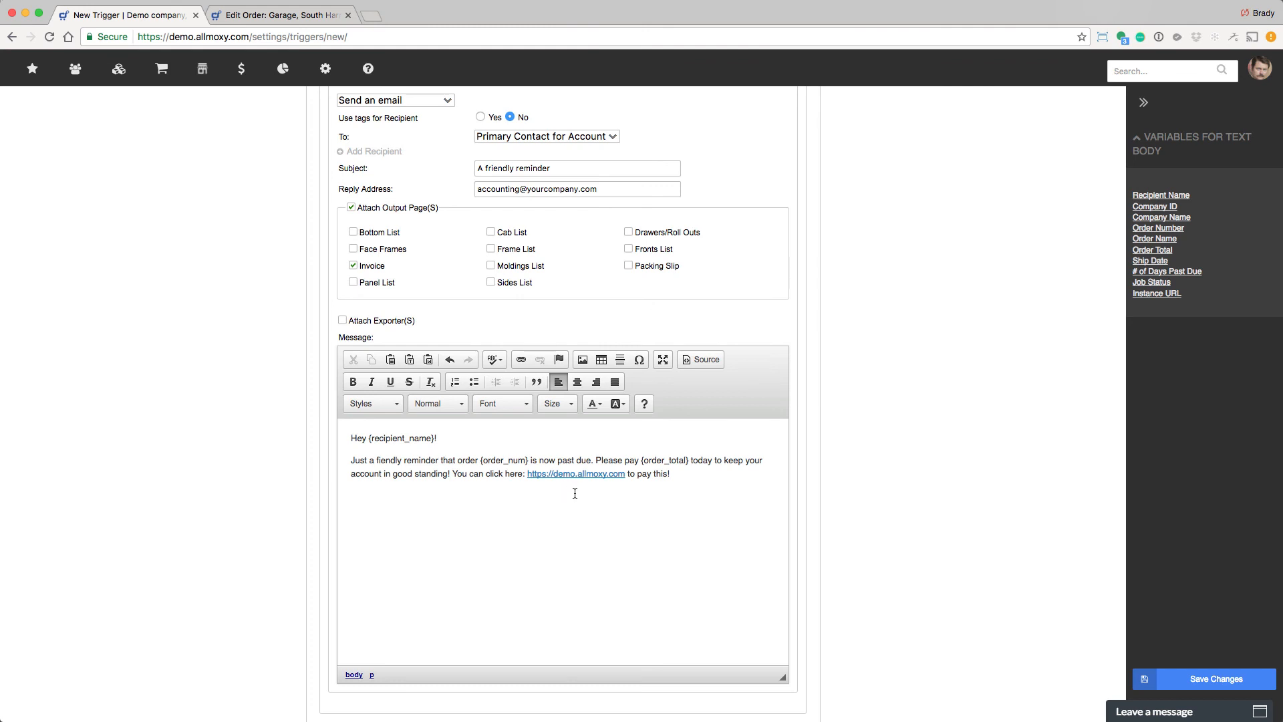
scroll(505, 247, "up", 5)
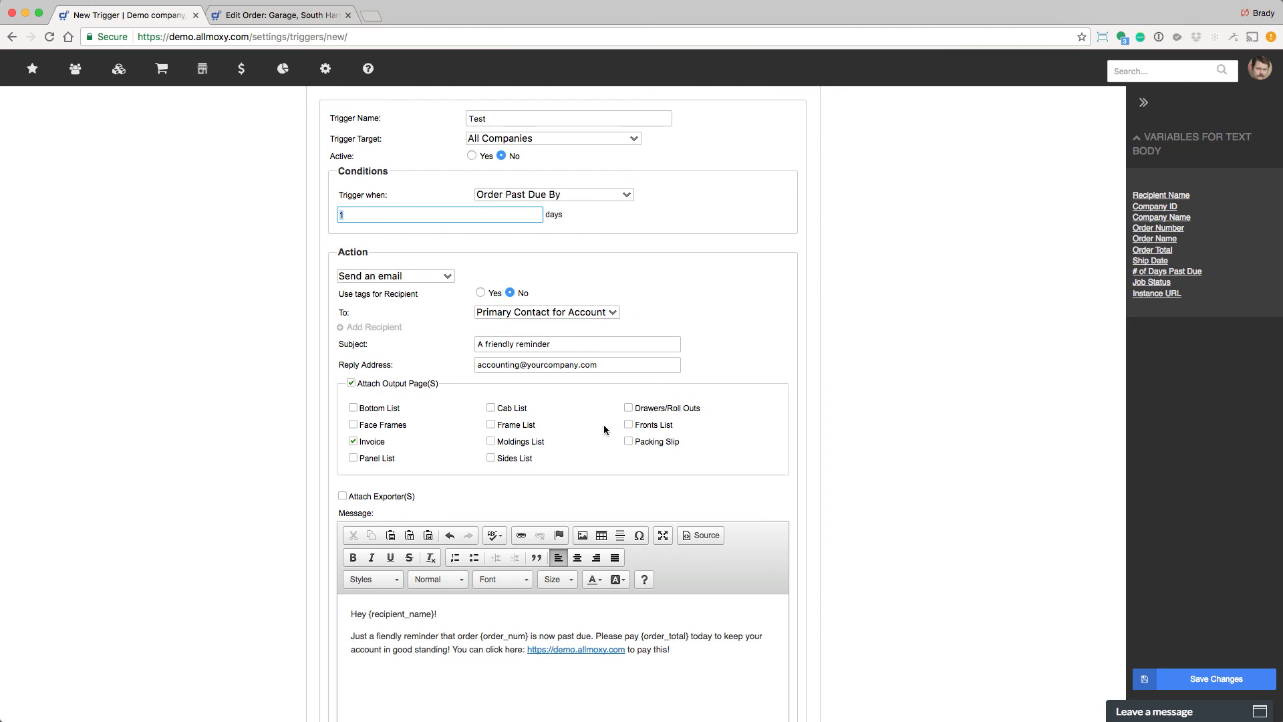
scroll(599, 423, "up", 1)
scroll(600, 424, "down", 9)
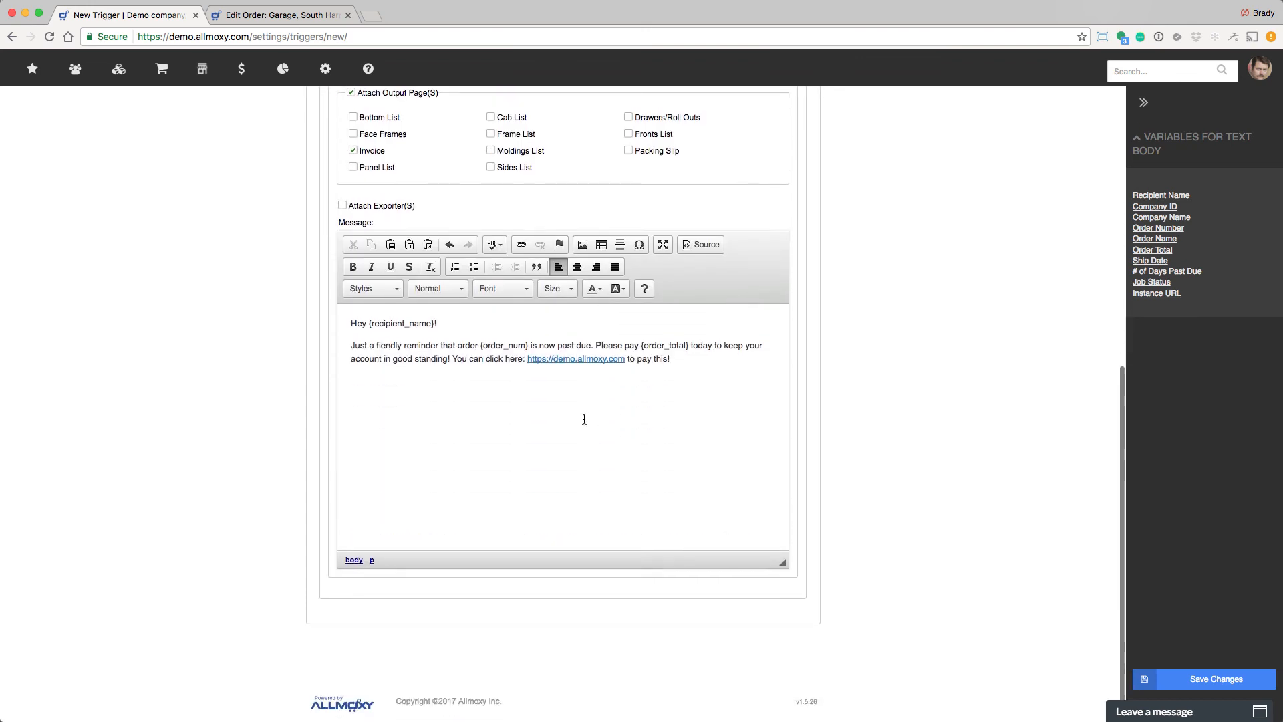